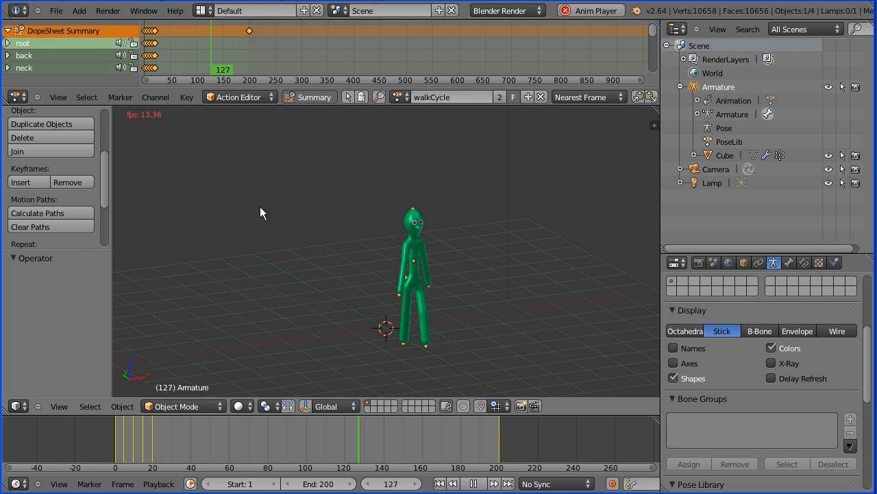
- Start a new scene, and open the recently used file rigTut18.blend
left_click(57, 11)
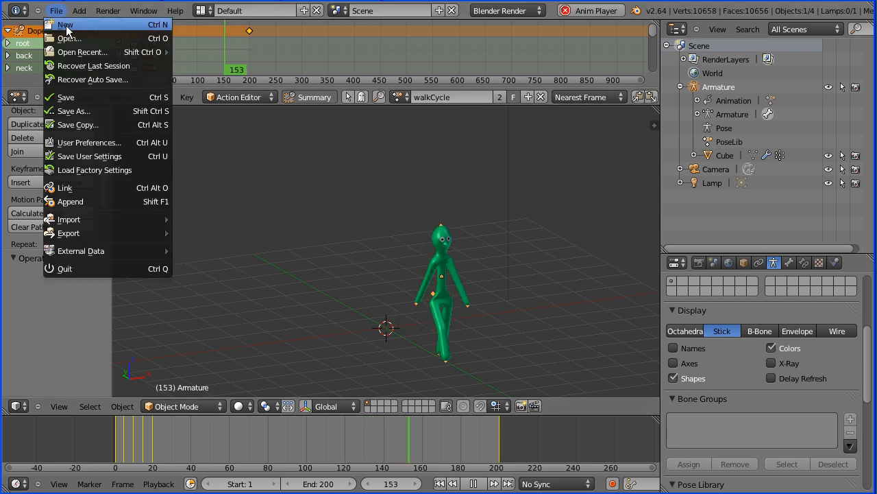
left_click(65, 26)
left_click(68, 37)
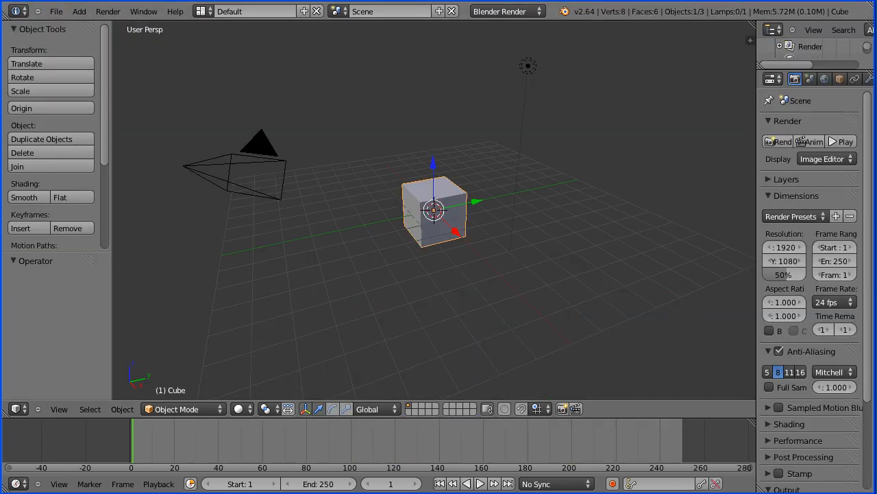
left_click(57, 12)
mouse_move(82, 52)
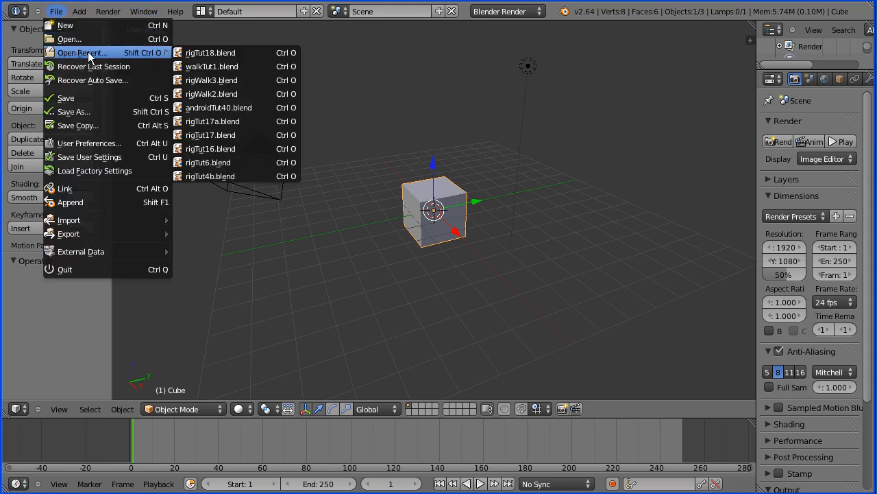
left_click(211, 52)
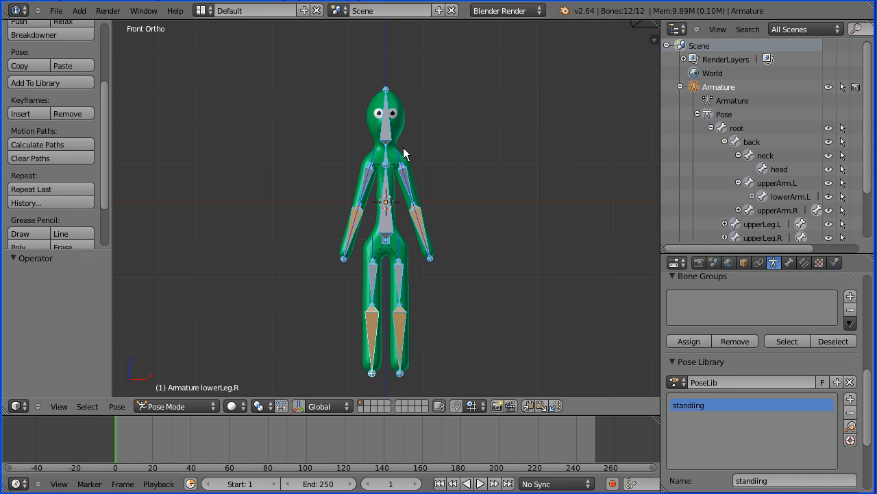
- Switch the armature to Object Mode and scale it uniformly by 0.5
left_click(177, 406)
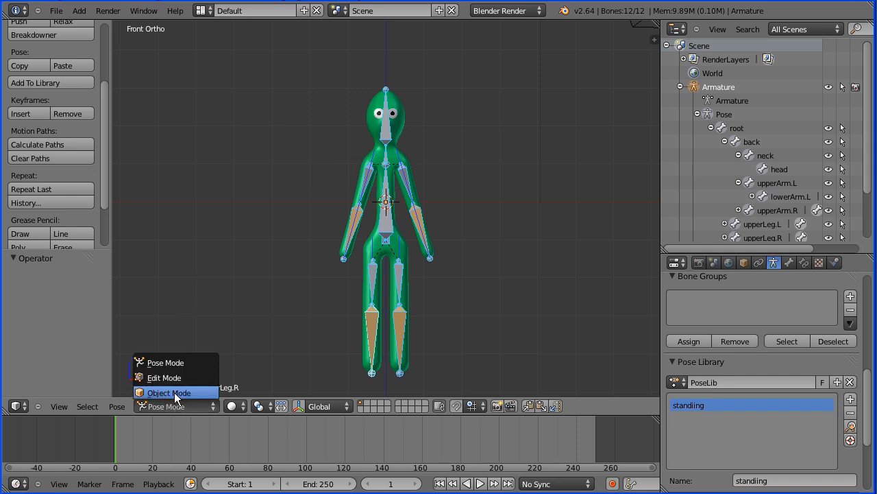
left_click(169, 392)
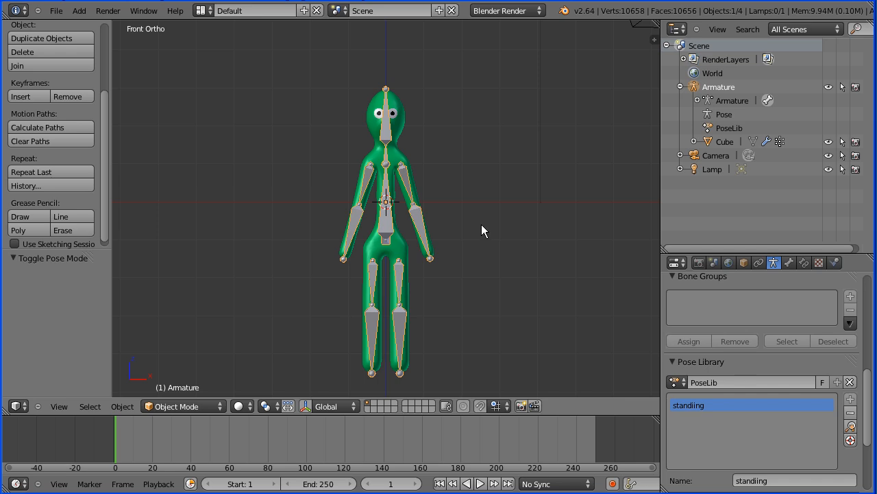
type("s0.5")
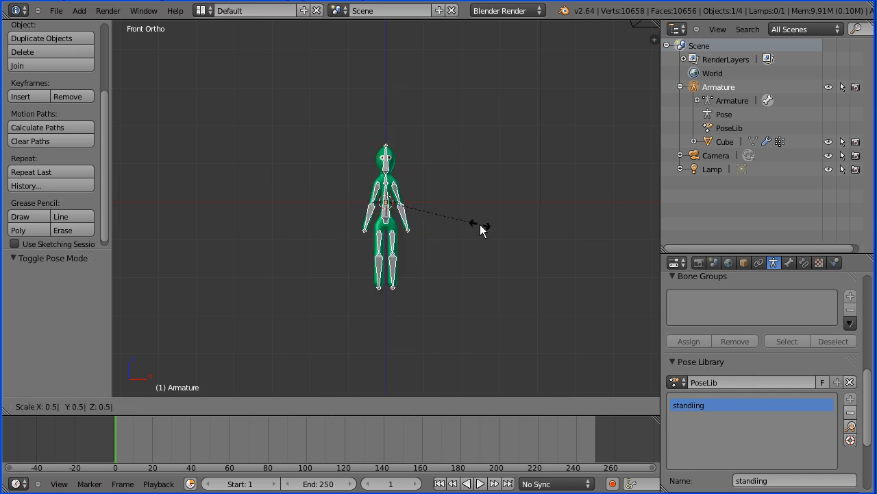
key("Return")
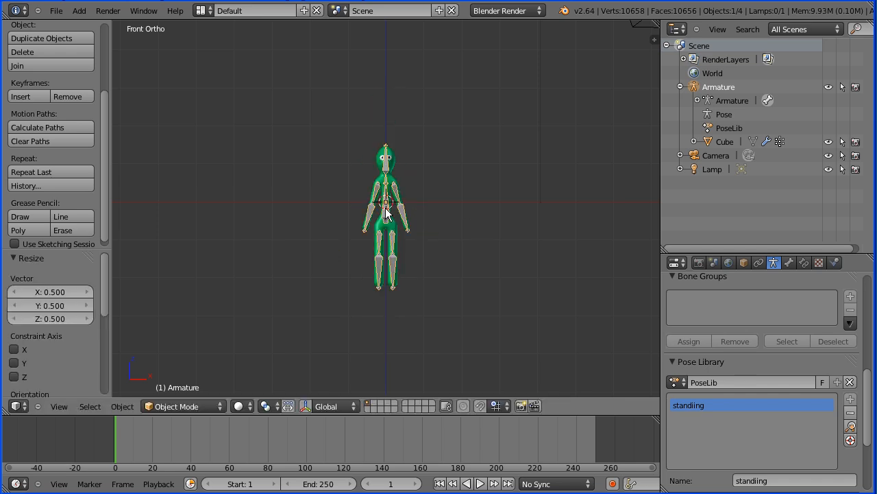
- Move the armature up about 2.26 units along global Z so the feet stand on the ground line
key("g")
key("z")
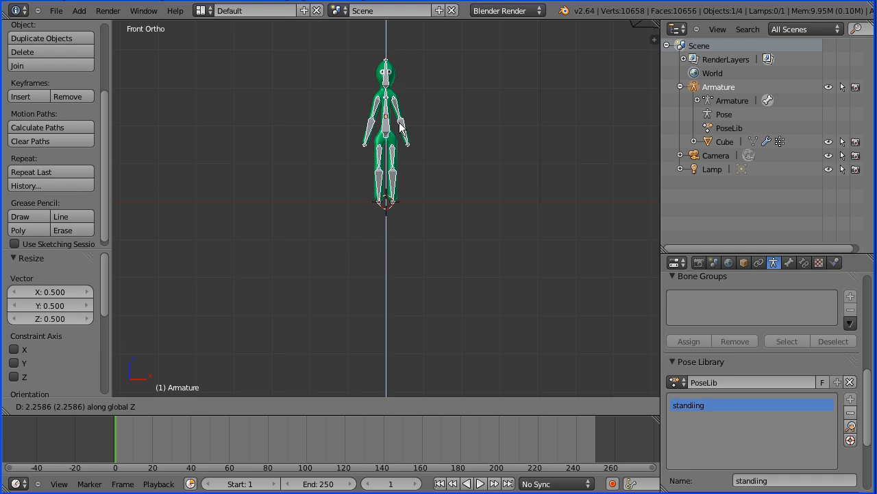
left_click(399, 121)
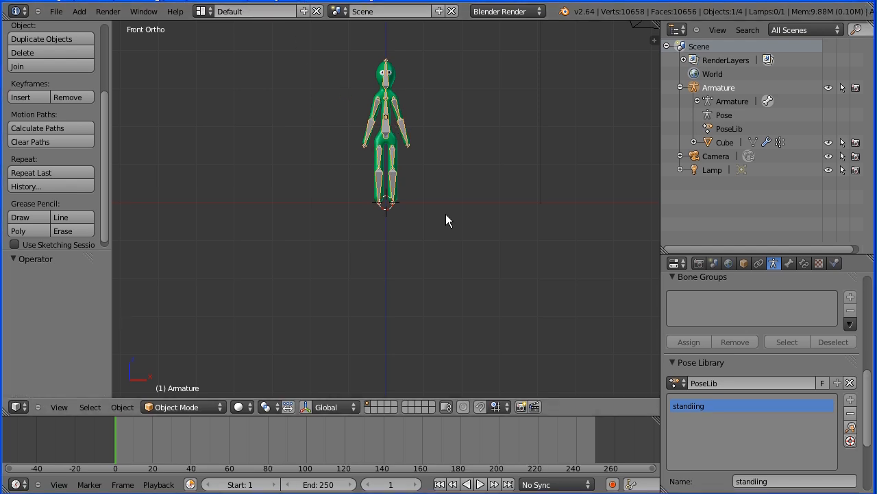
- Split the 3D view horizontally near its upper edge and turn the new upper area into a DopeSheet editor
scroll(445, 214, "up", 5, "shift")
scroll(445, 221, "up", 2)
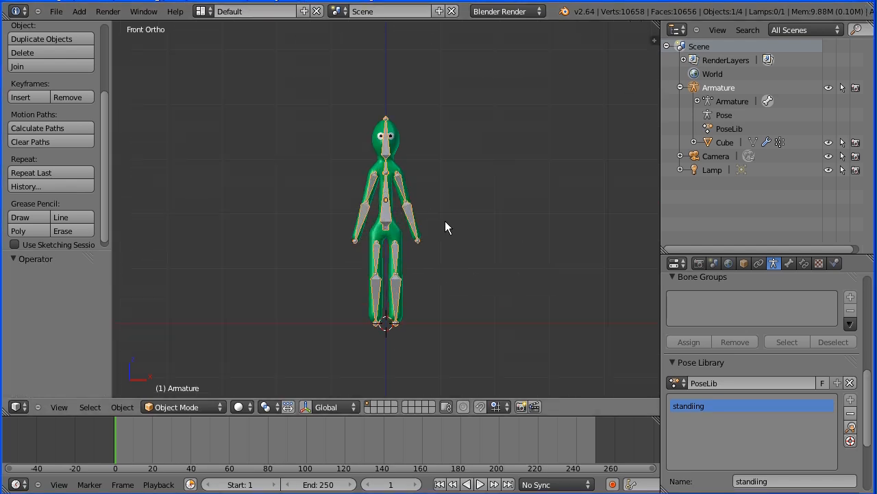
scroll(444, 220, "up", 3)
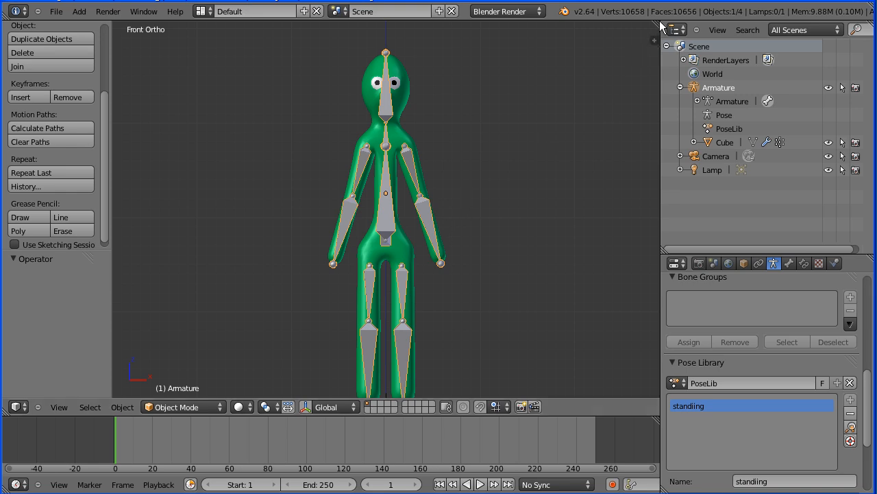
left_click_drag(656, 26, 661, 112)
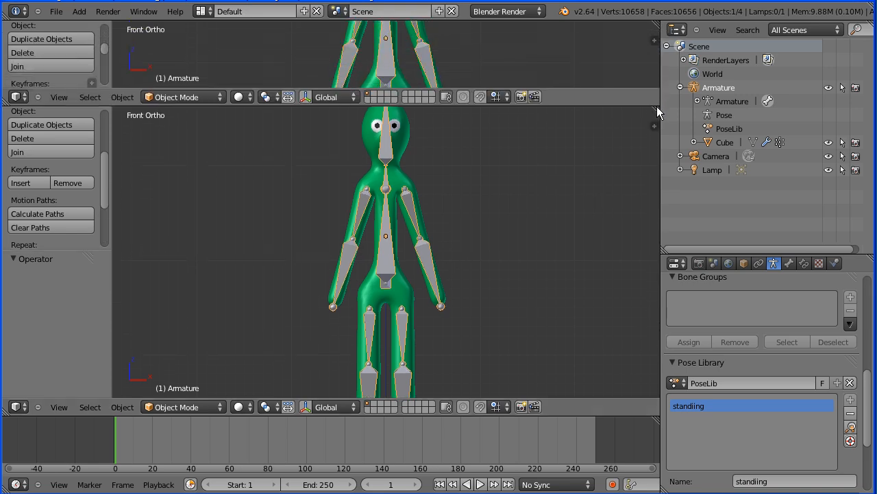
left_click(18, 97)
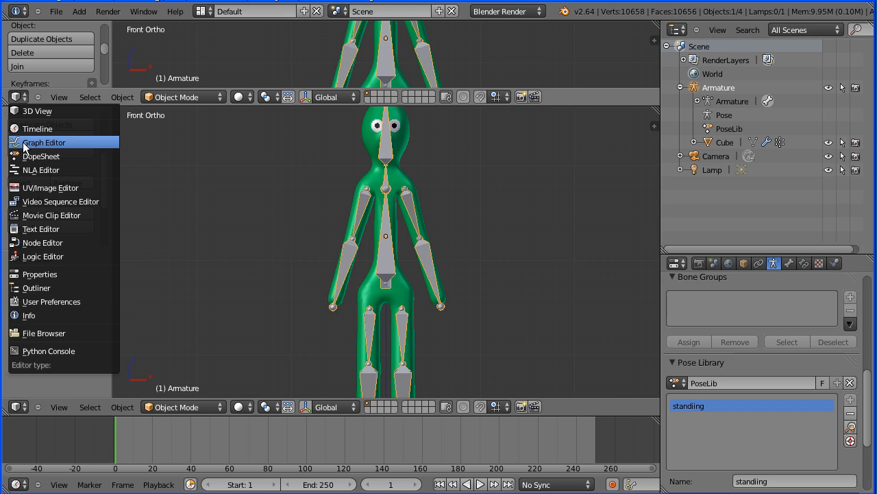
left_click(94, 156)
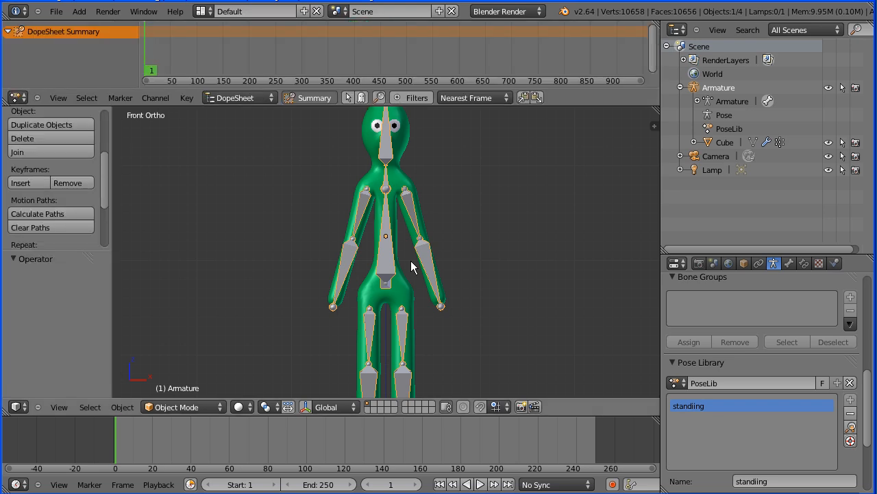
- Split the 3D view into two side-by-side views, setting the new one to the Left view with its Tool Shelf hidden
left_click_drag(651, 111, 387, 126)
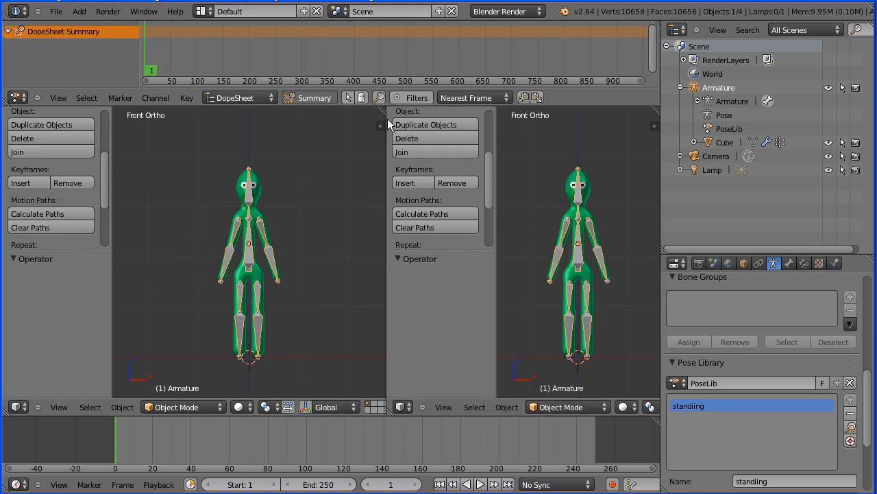
left_click(444, 410)
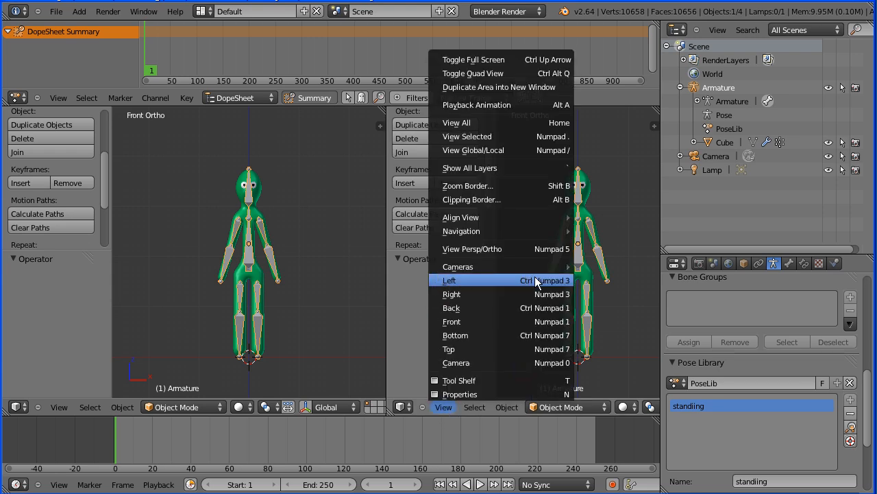
left_click(537, 280)
left_click(444, 407)
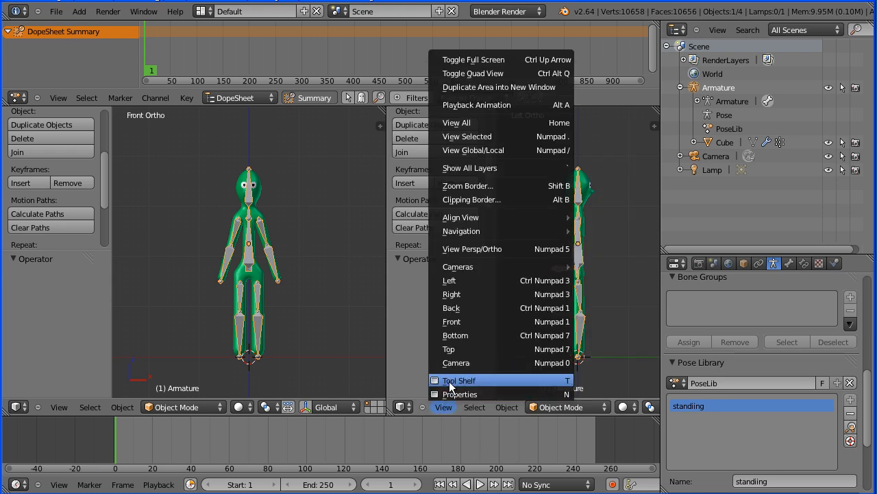
left_click(494, 378)
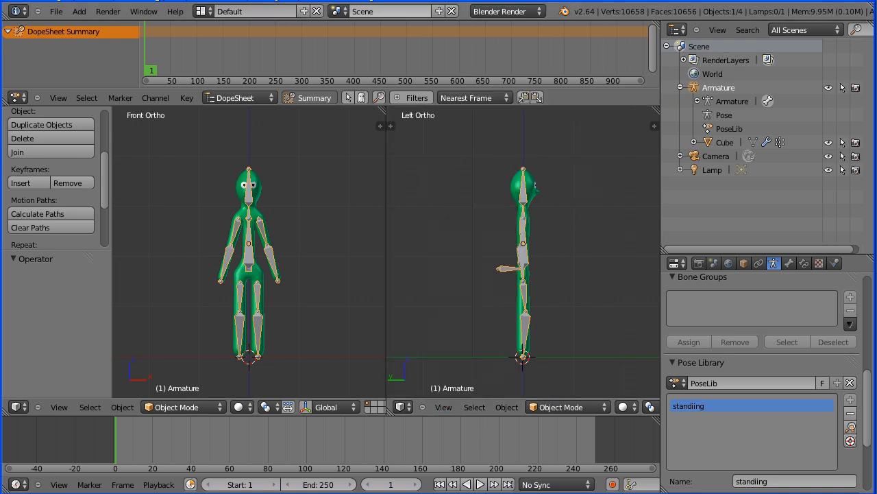
- Switch to Pose Mode and move the lowerLeg.R bone forward about 0.74 units in the Left view
left_click(201, 406)
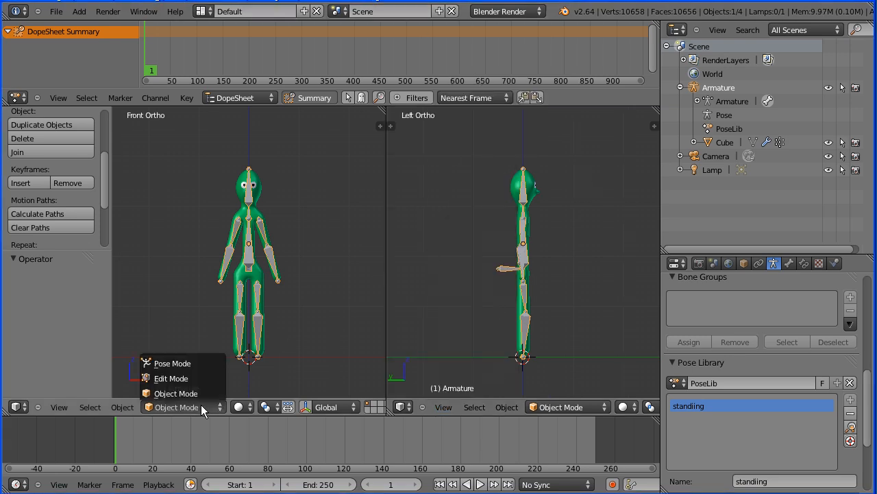
left_click(201, 362)
scroll(548, 342, "up", 3)
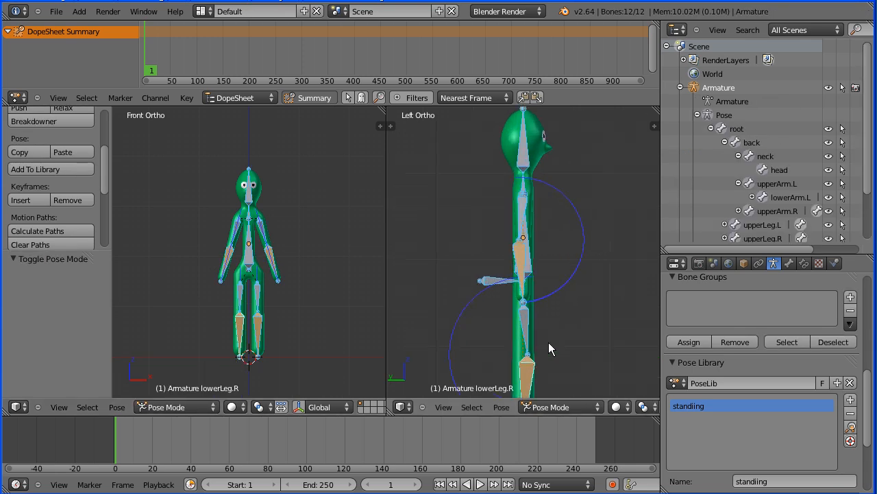
scroll(548, 334, "down", 2, "shift")
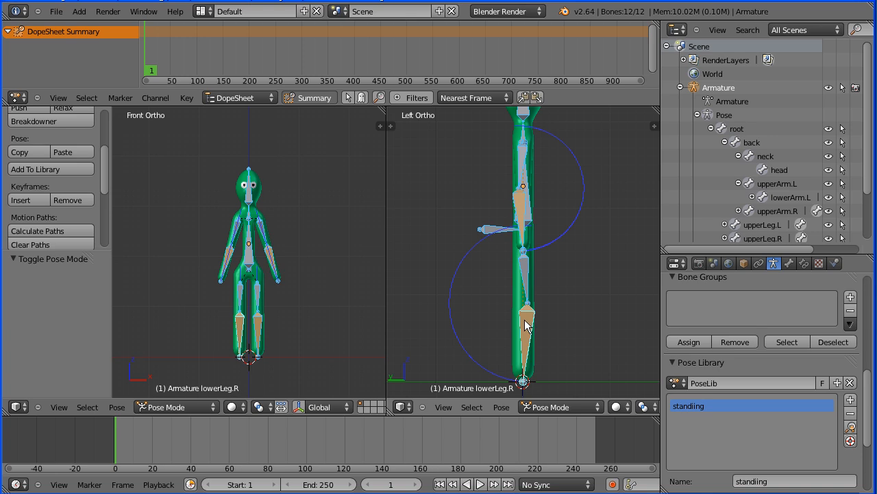
right_click(525, 326)
key("g")
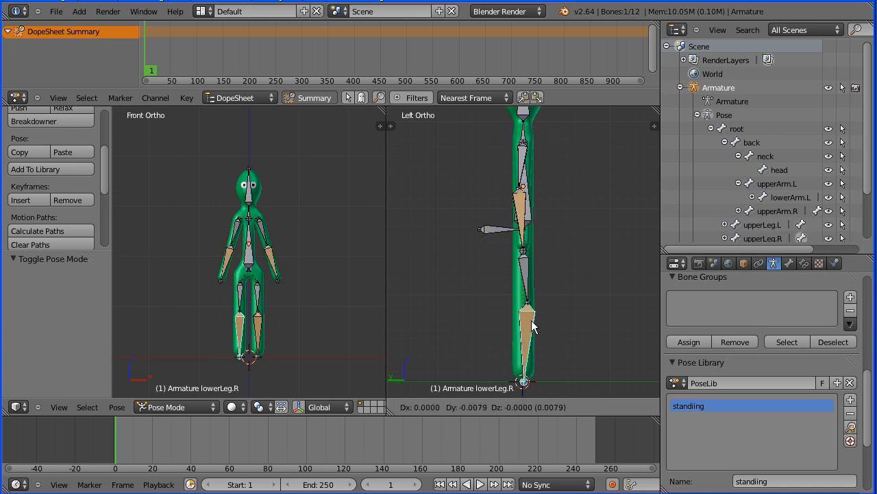
left_click(588, 320)
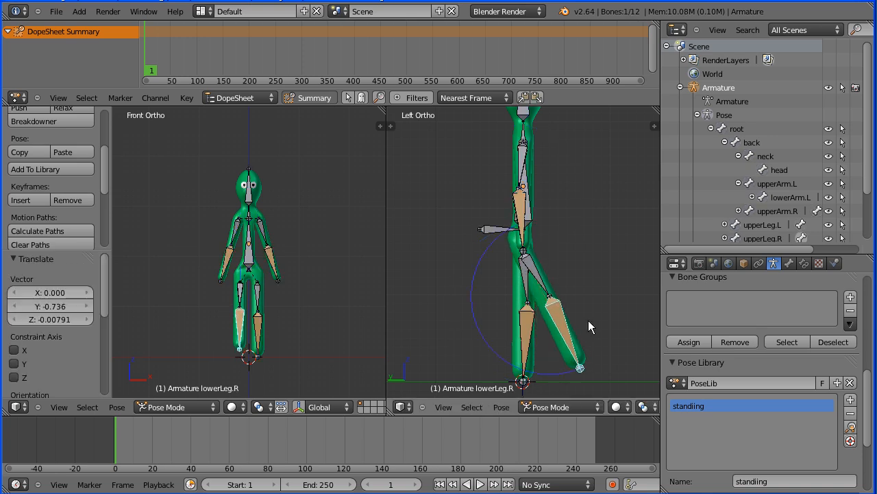
- Move the lowerLeg.L bone backward about 0.51 units and down about 0.1 to open the stride
right_click(529, 335)
key("g")
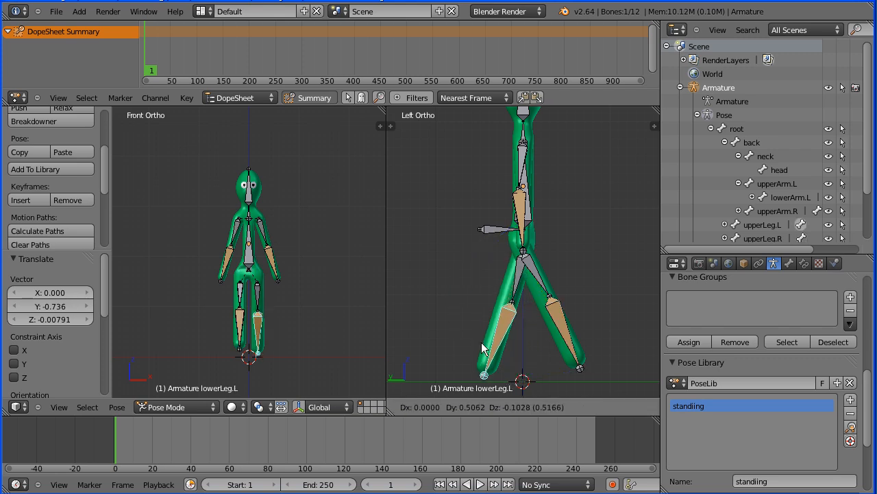
left_click(483, 348)
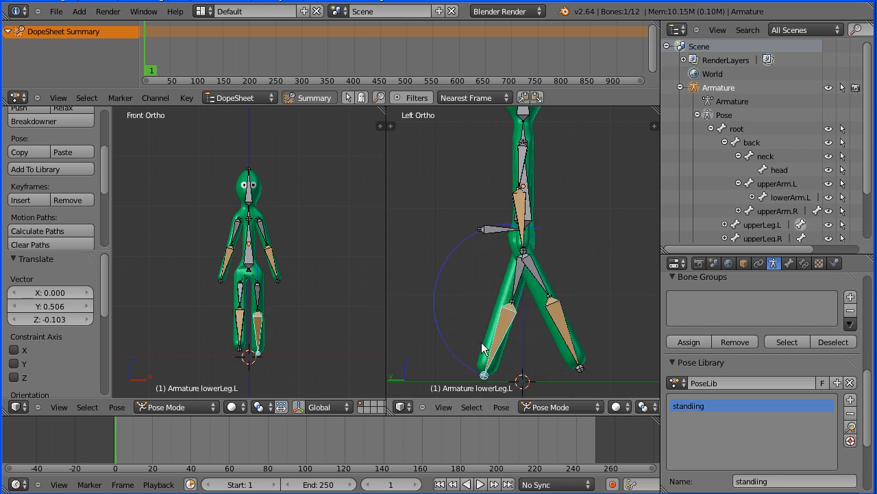
- Lower the root bone about 0.09 units along global Z
right_click(493, 228)
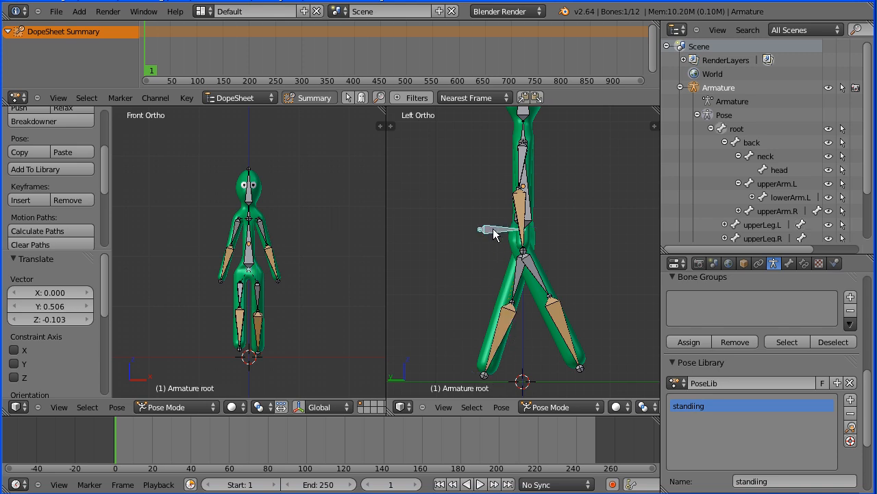
key("g")
key("z")
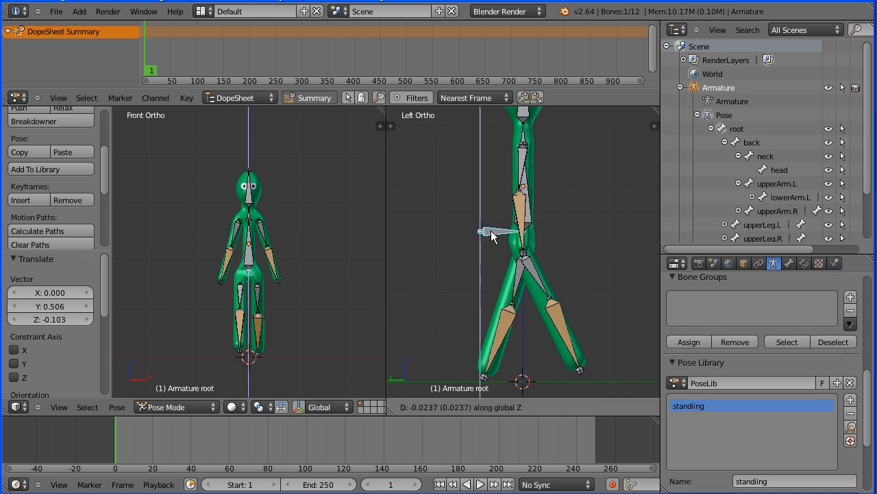
left_click(492, 237)
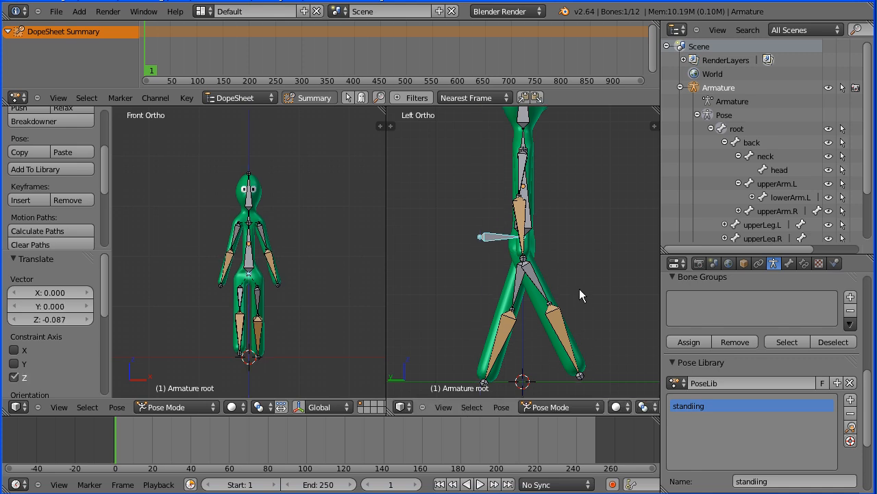
- Bend the front leg's knee by moving the lowerLeg.R bone about 0.02 units forward and 0.06 units up
right_click(562, 330)
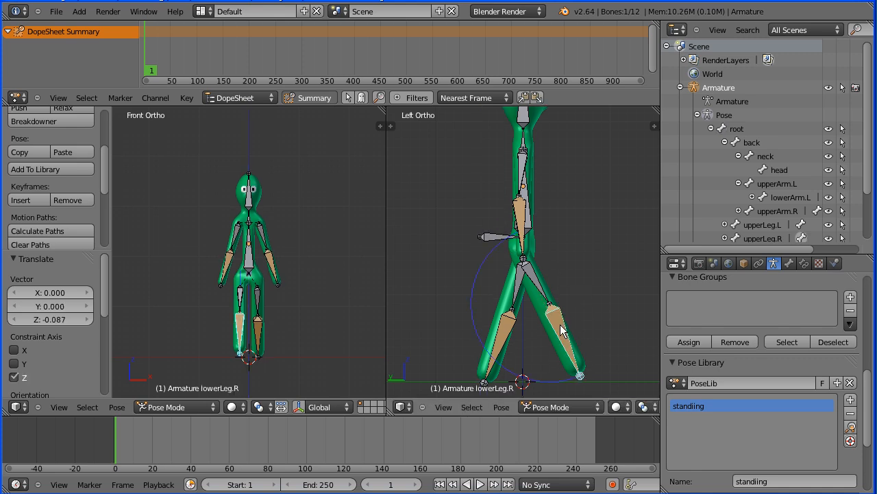
key("g")
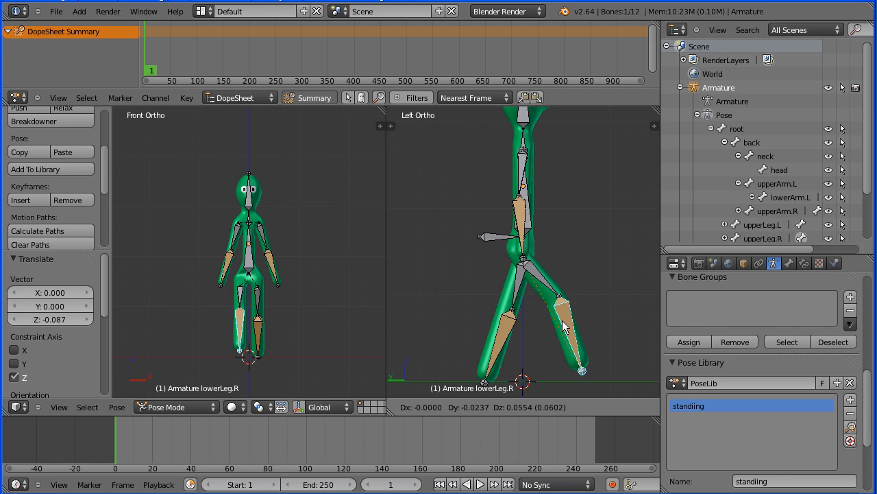
left_click(562, 328)
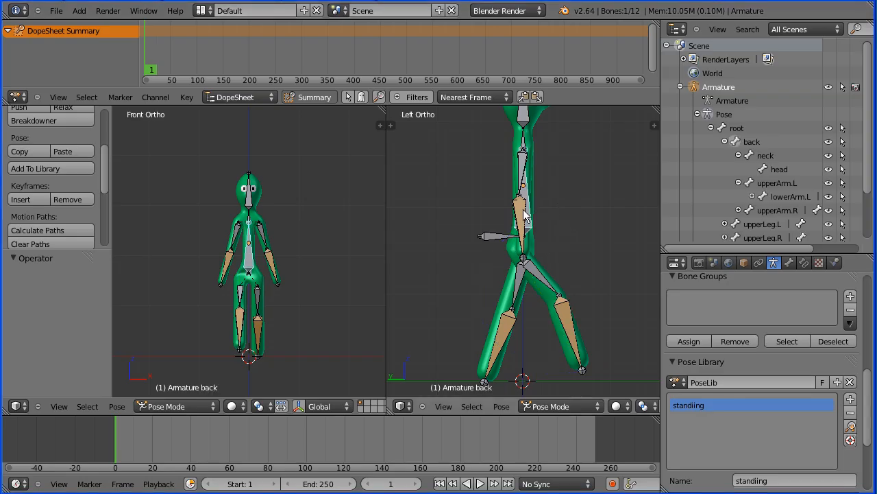
- Swing the right arm back by moving the lowerArm.R bone about 0.47 units backward and 0.08 units down
right_click(524, 214)
key("g")
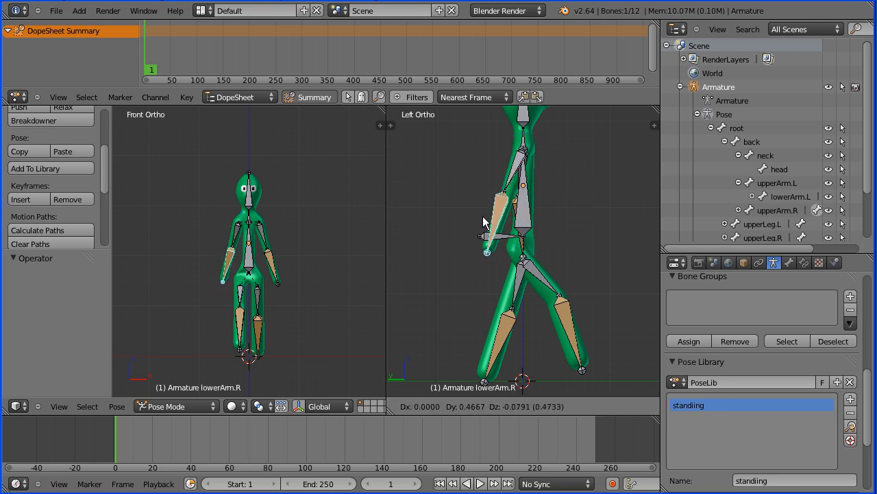
left_click(487, 218)
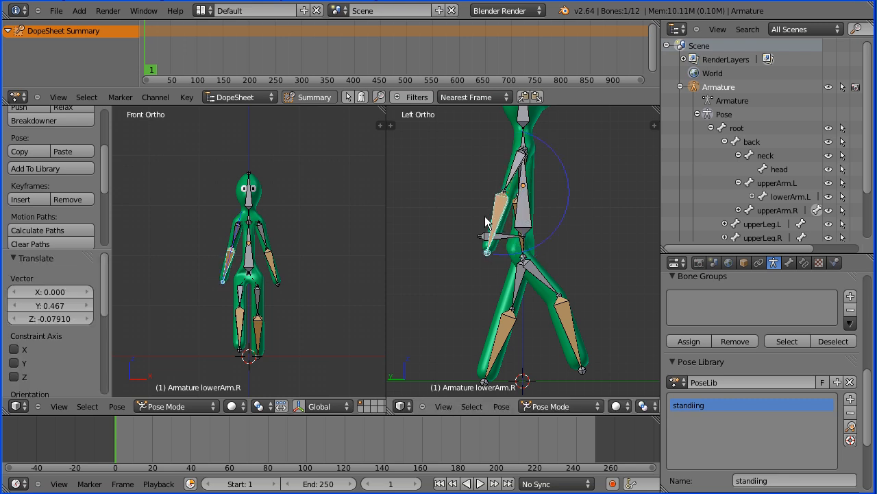
- Swing the left arm forward by moving the lowerArm.L bone about 0.57 units forward and 0.07 units down
right_click(270, 266)
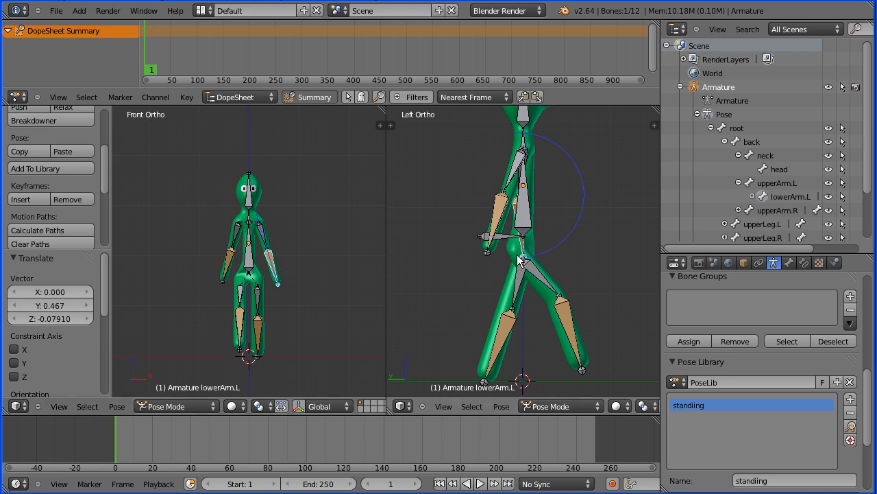
key("g")
left_click(566, 262)
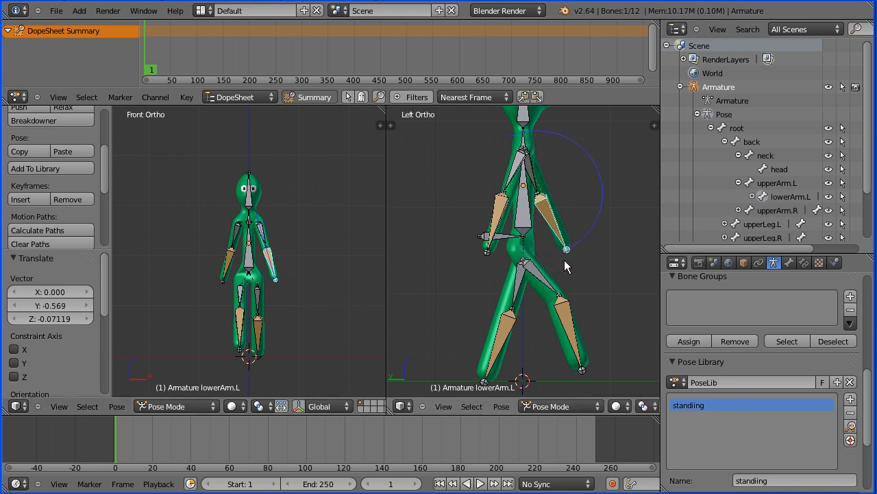
- Select all bones and insert a Whole Character keyframe at frame 1
key("a")
key("a")
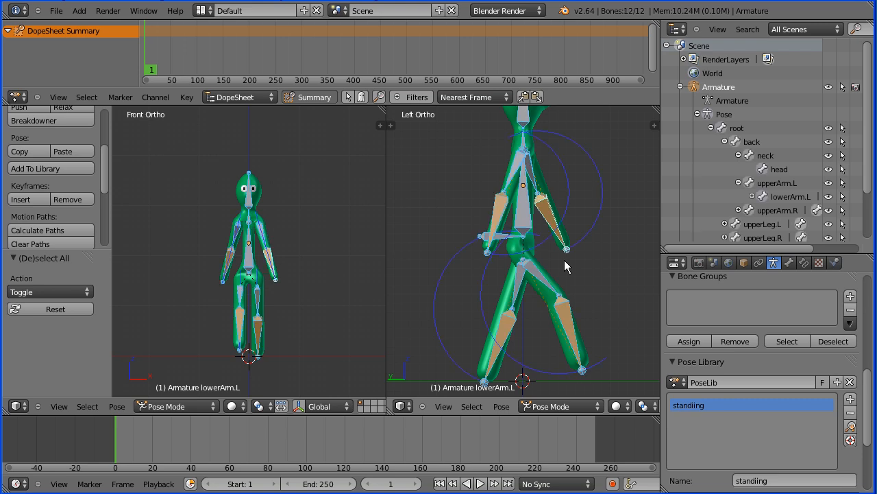
left_click(33, 200)
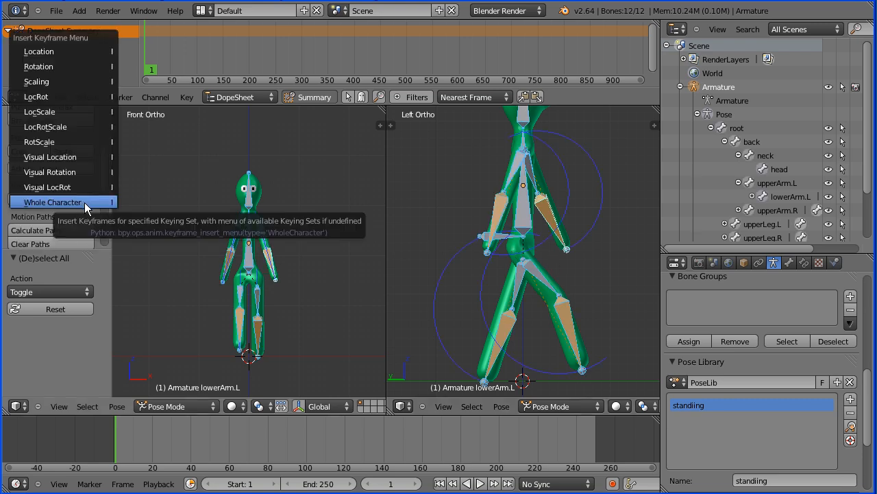
left_click(84, 202)
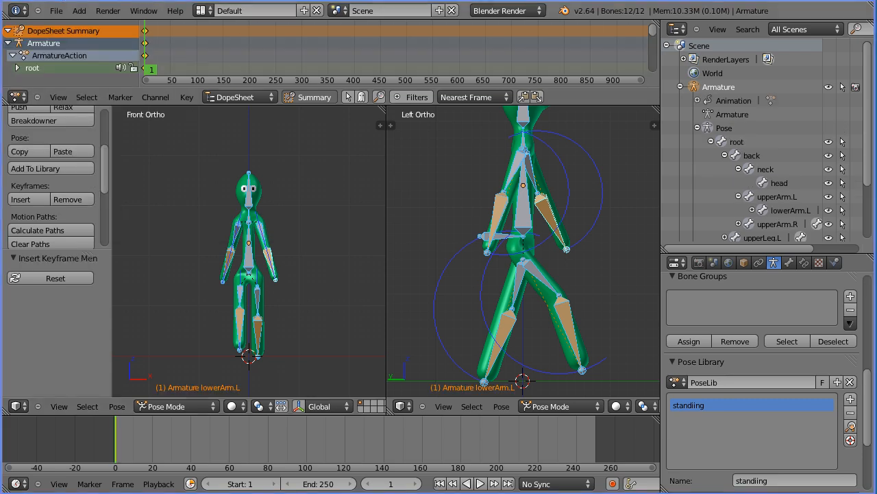
- Set the animation's end frame to 20
left_click(325, 484)
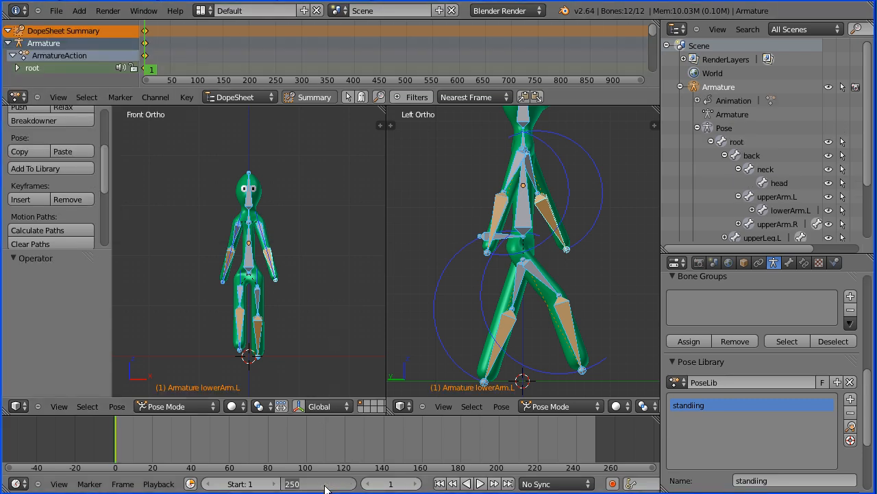
type("2")
key("Return")
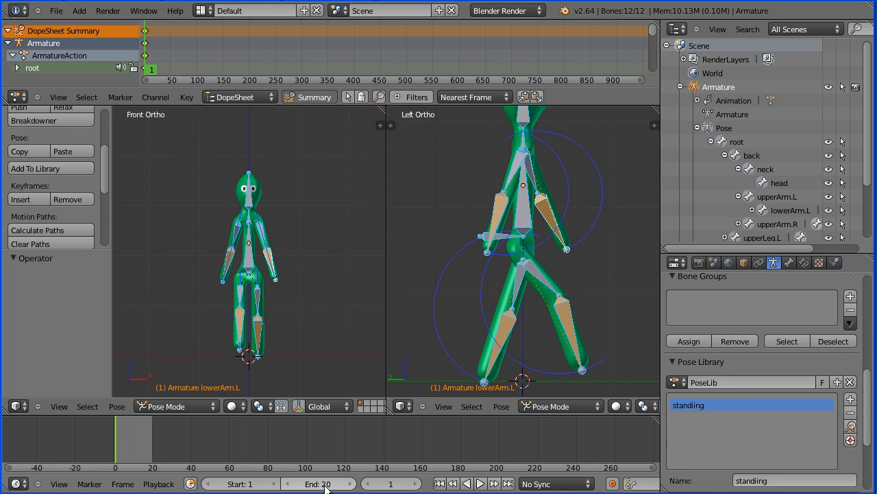
- Go to frame 20 and insert a Whole Character keyframe for the same stride pose
left_click(508, 484)
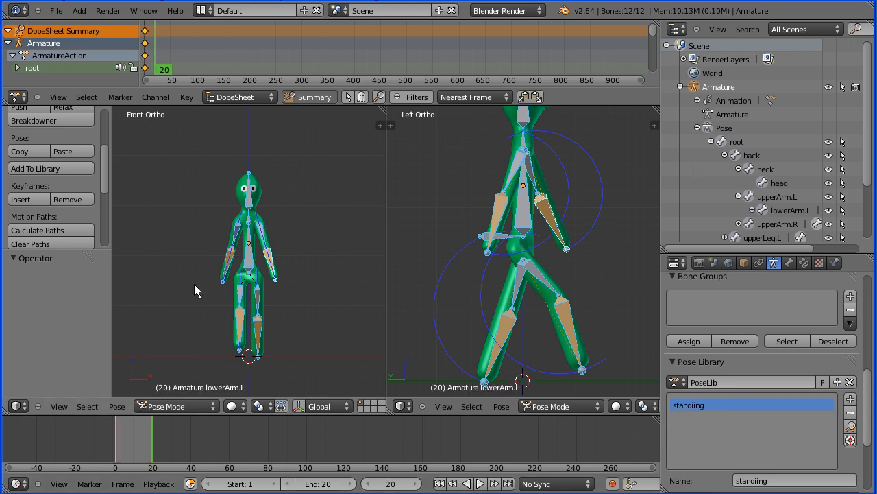
left_click(38, 198)
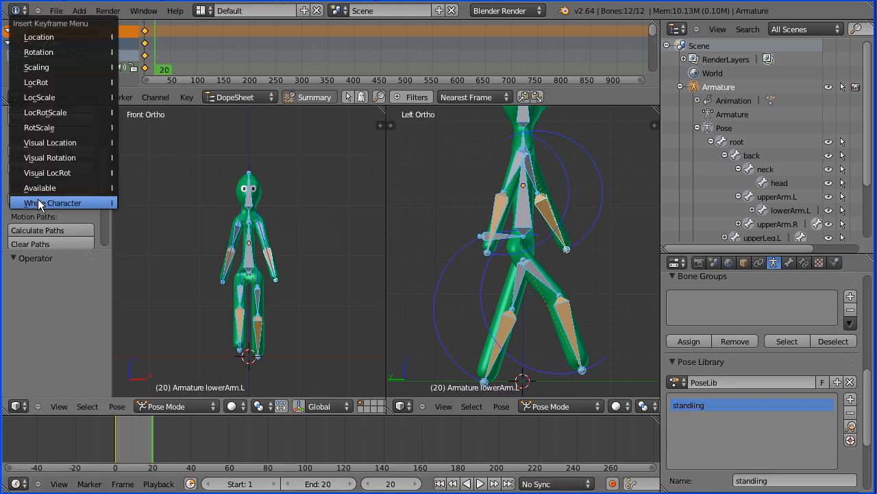
left_click(90, 202)
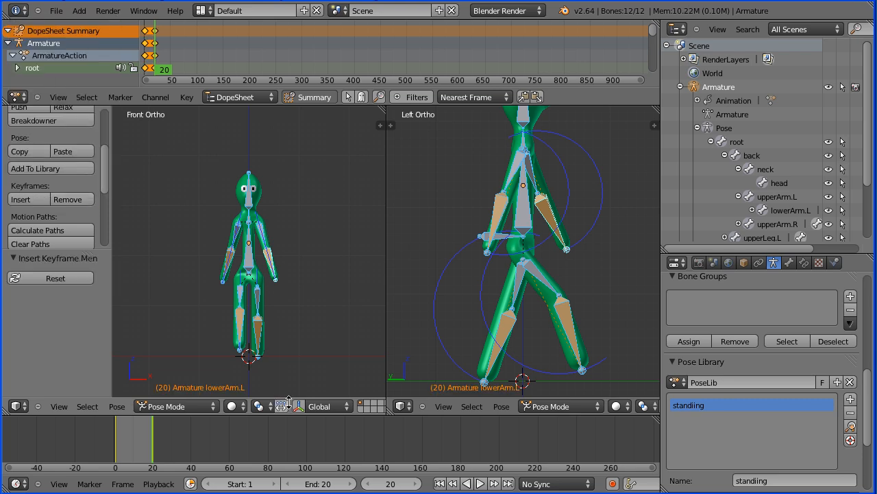
- Copy the stride pose, paste it X-flipped at frame 10, and keyframe it with Whole Character
left_click(117, 407)
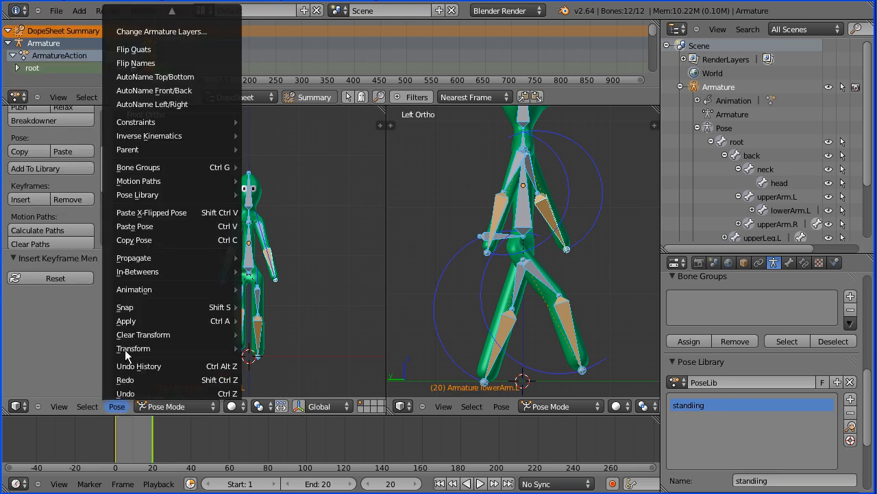
left_click(206, 242)
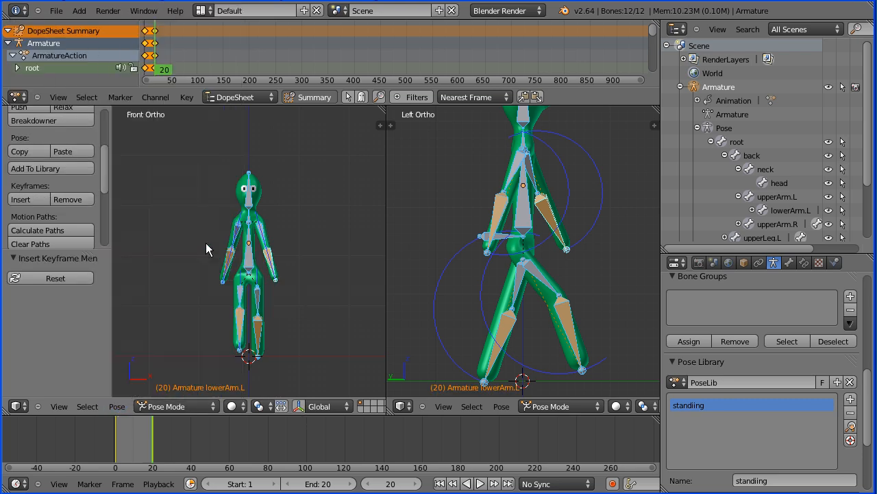
left_click(391, 484)
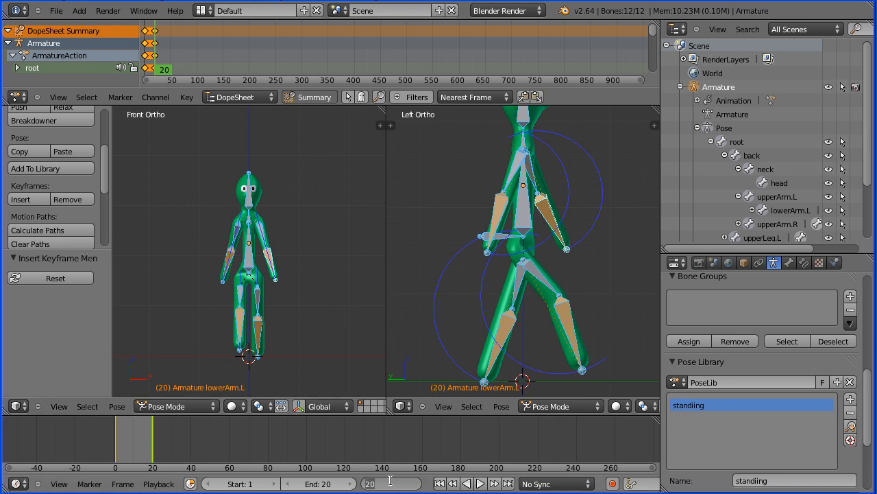
type("10")
key("Return")
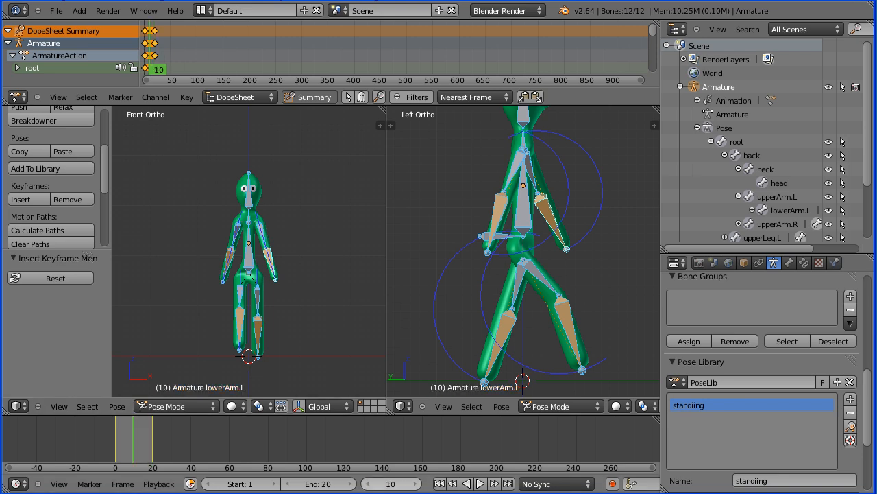
left_click(116, 405)
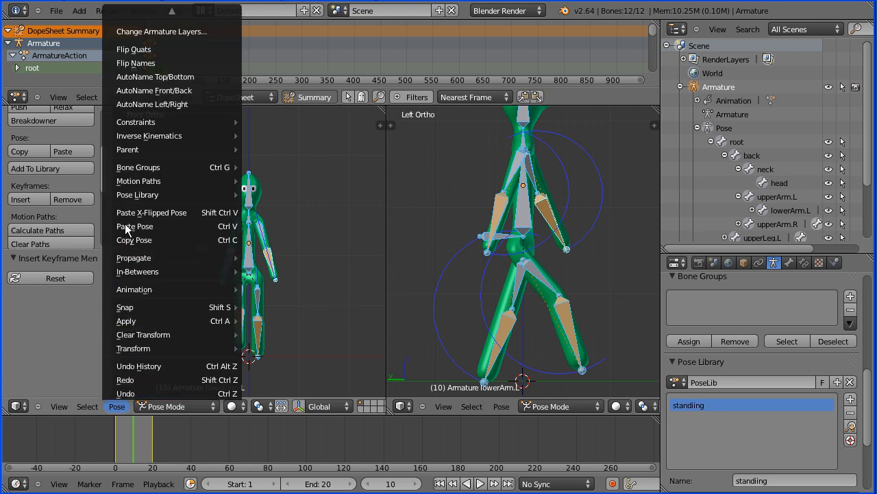
left_click(203, 213)
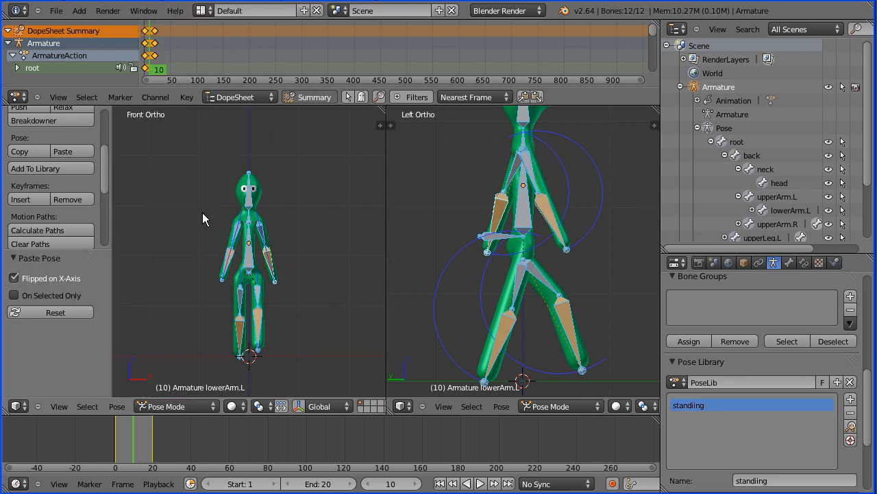
left_click(32, 196)
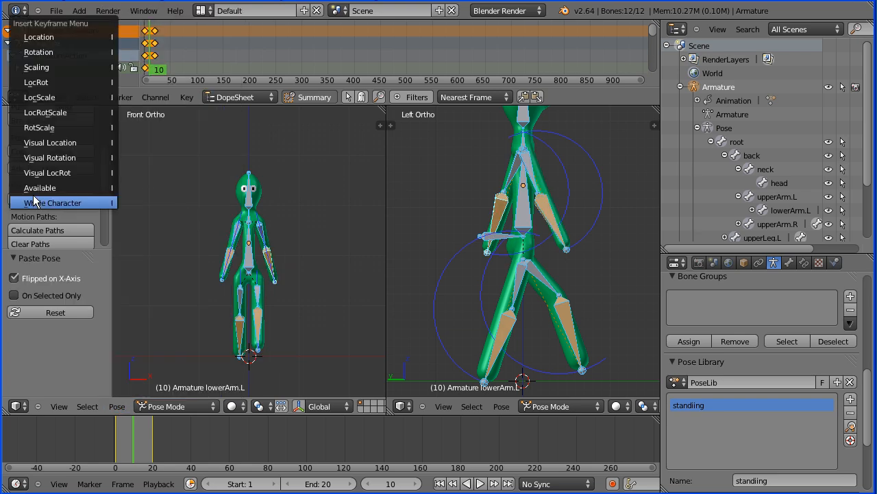
left_click(94, 203)
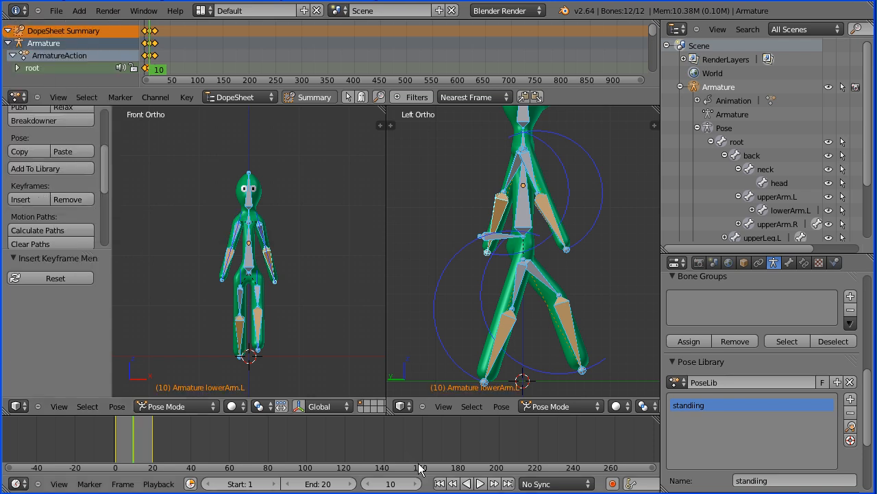
- Play the animation to preview the alternating strides and stop it
left_click(481, 484)
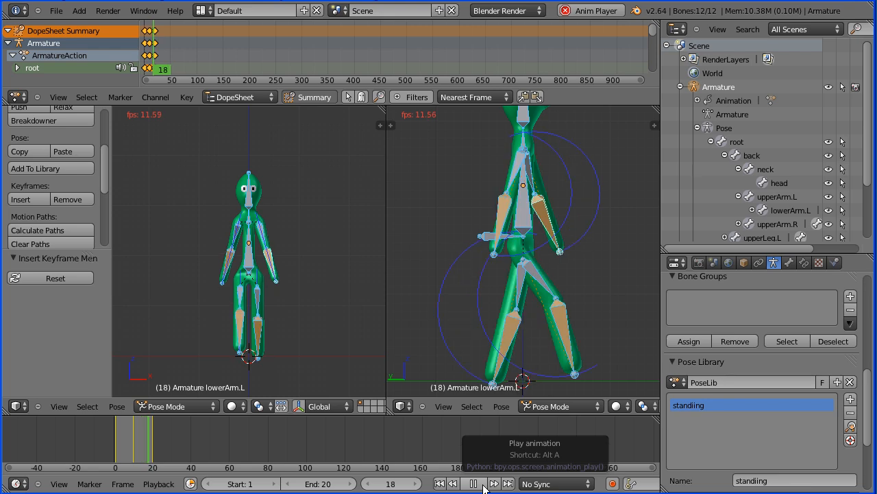
left_click(479, 484)
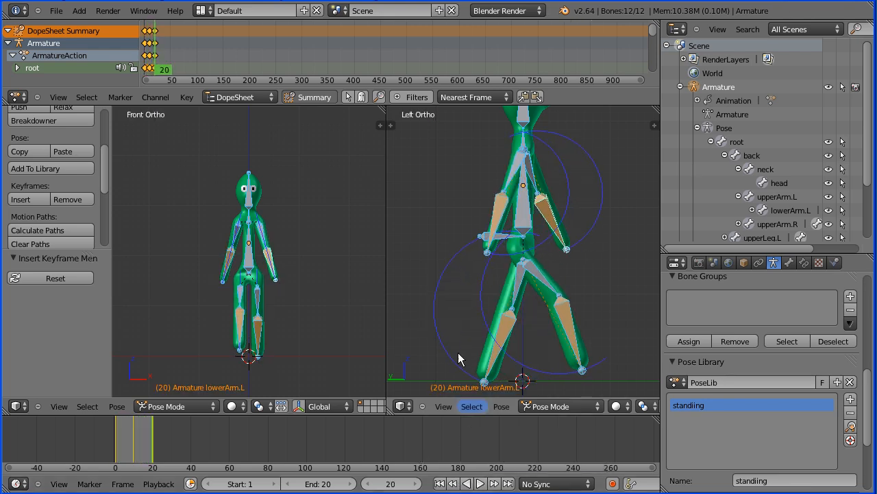
- At frame 5, move the lowerLeg.L bone about 0.12 units backward and 0.15 units down
left_click(394, 486)
type("5")
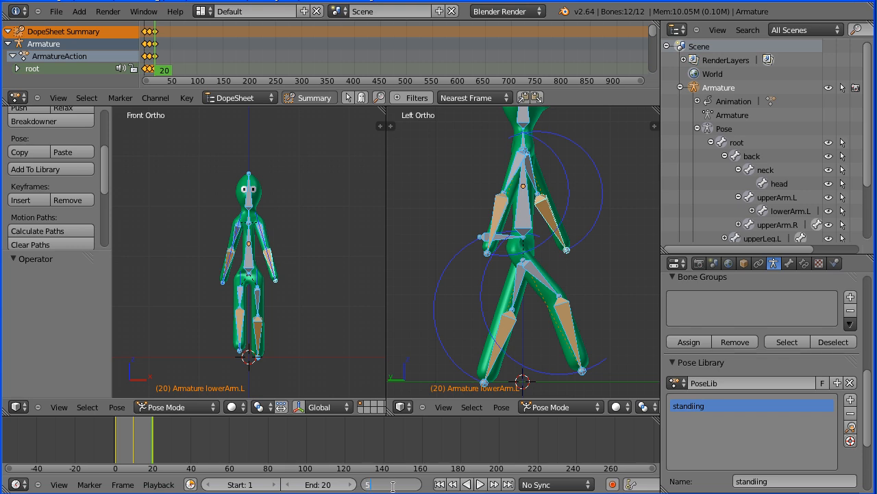
key("Return")
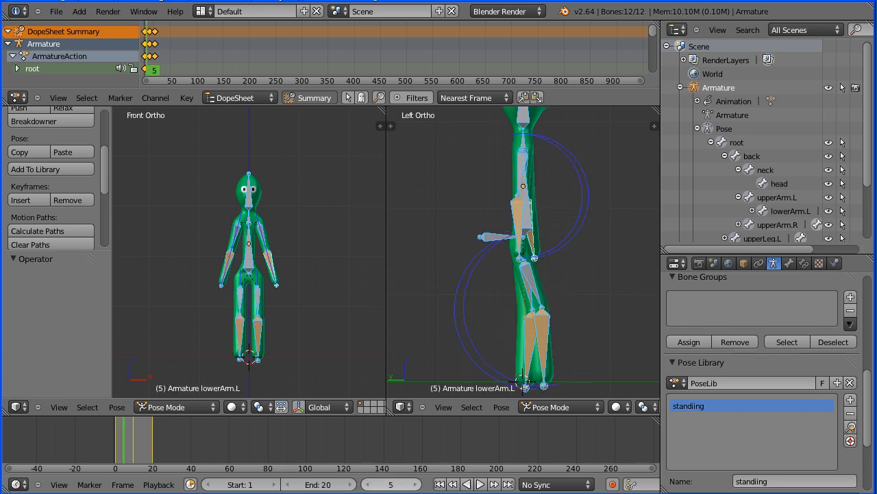
right_click(525, 354)
key("g")
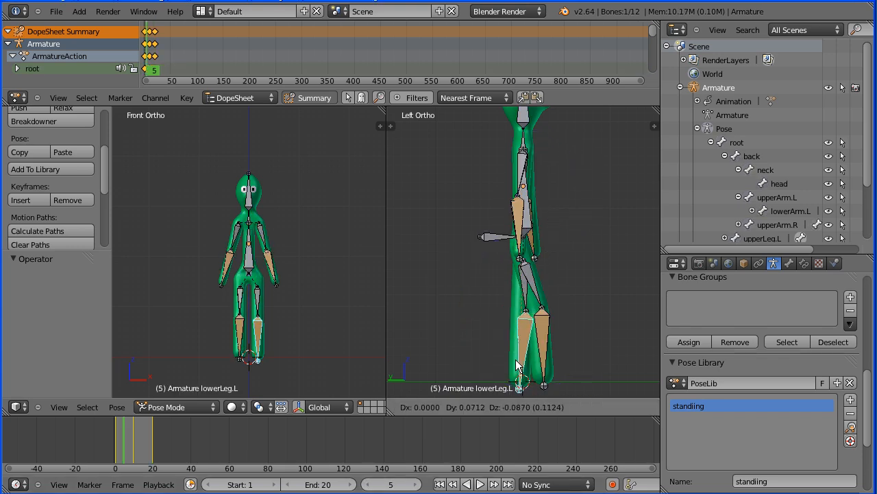
left_click(531, 353)
- Straighten the right leg by moving the lowerLeg.R bone about 0.05 units backward and 0.3 units down
right_click(544, 338)
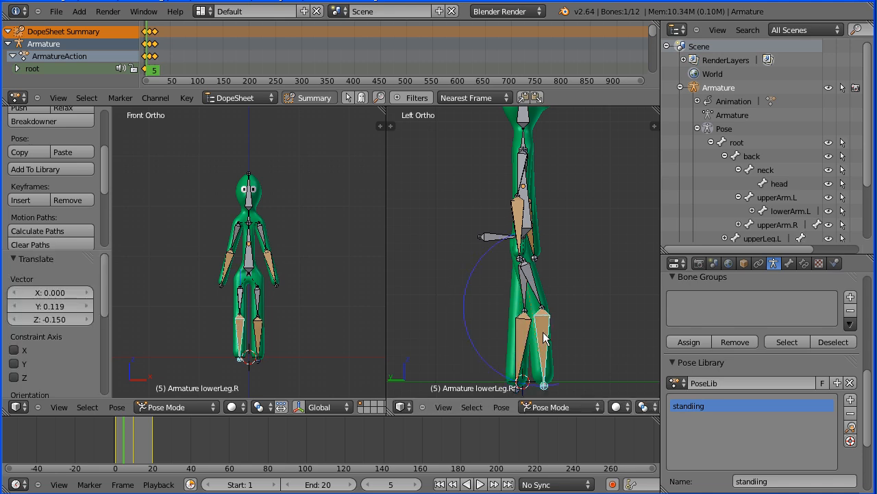
key("g")
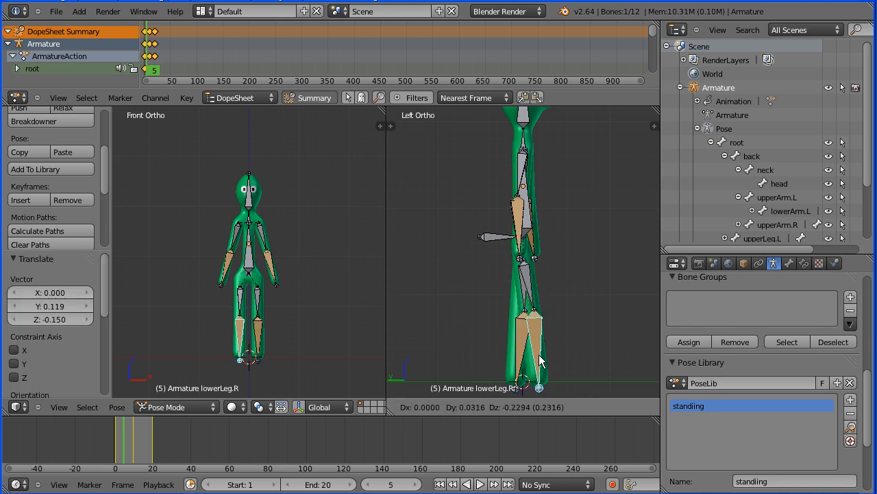
left_click(541, 364)
- Raise the root bone about 0.05 units along global Z
right_click(497, 238)
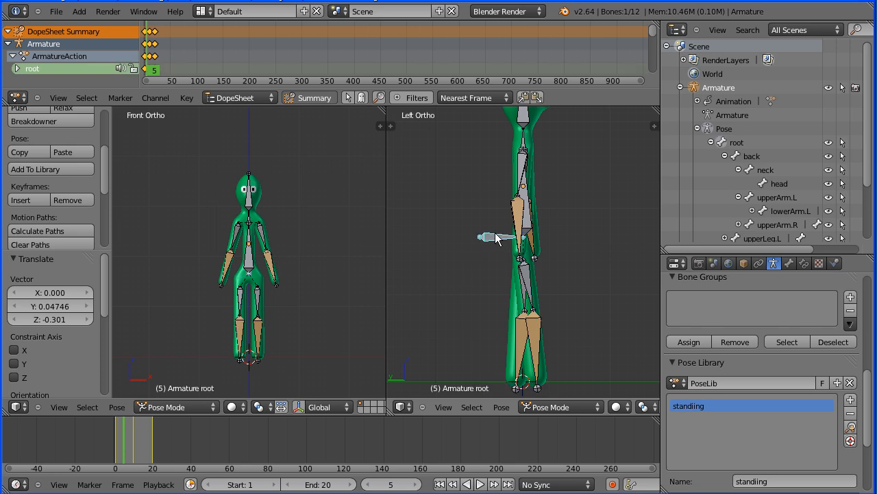
key("g")
key("z")
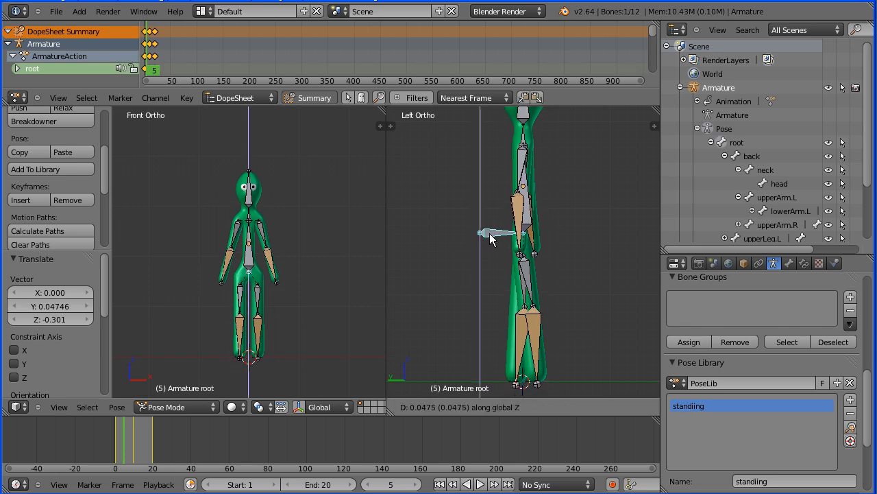
left_click(491, 239)
- Select all bones and insert a Whole Character keyframe for the passing pose at frame 5
key("a")
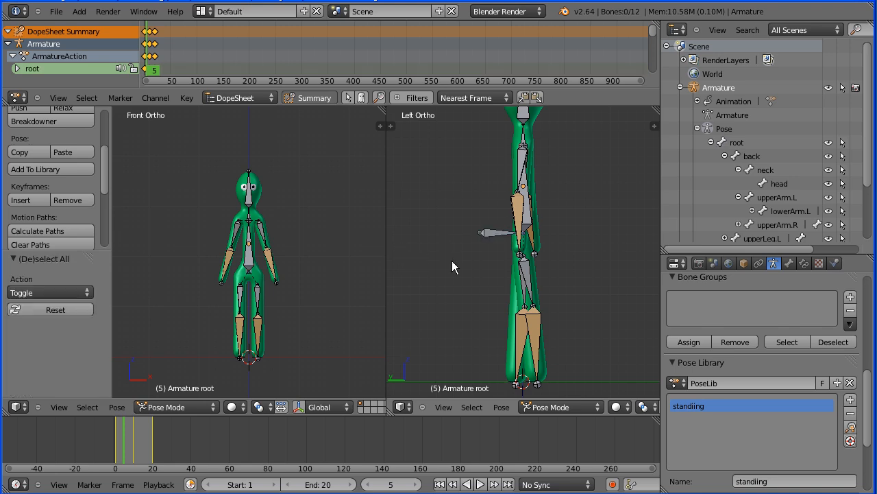
key("a")
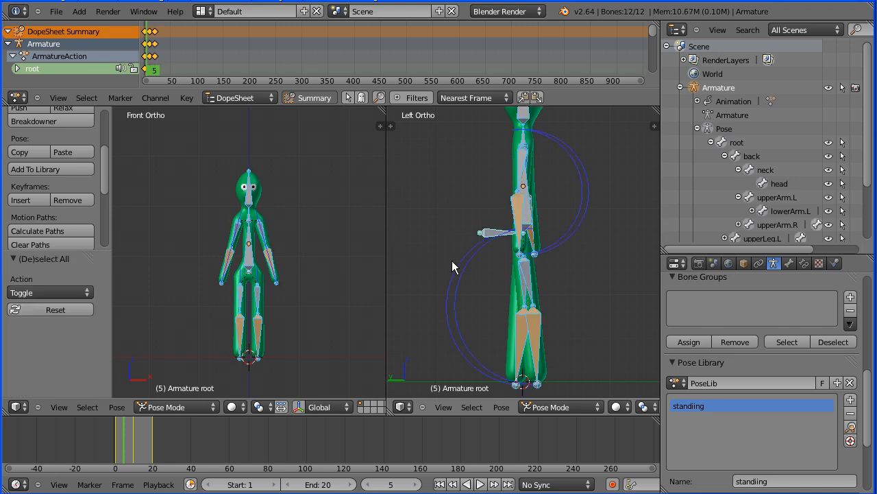
left_click(34, 198)
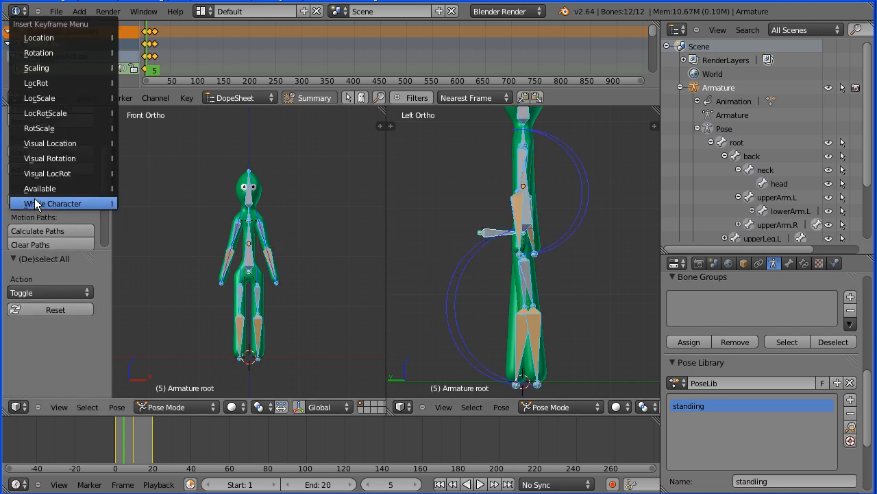
left_click(97, 203)
- Copy the passing pose and paste it X-flipped at frame 15
left_click(117, 407)
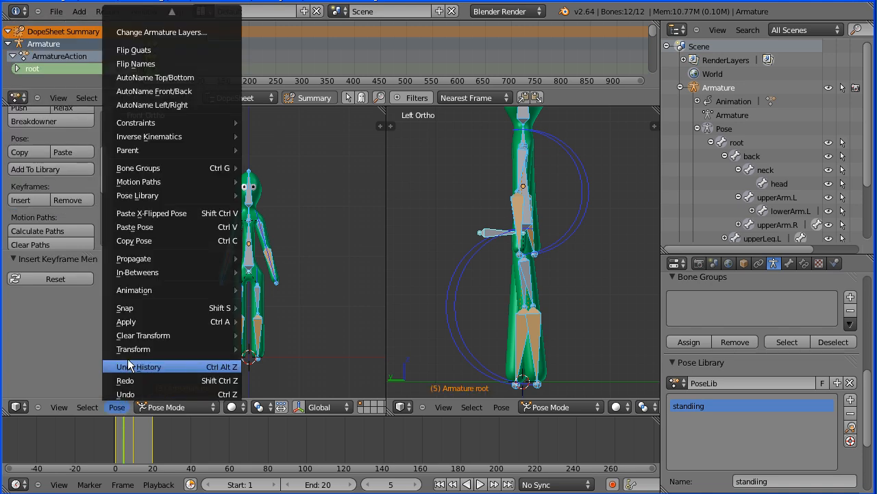
left_click(190, 240)
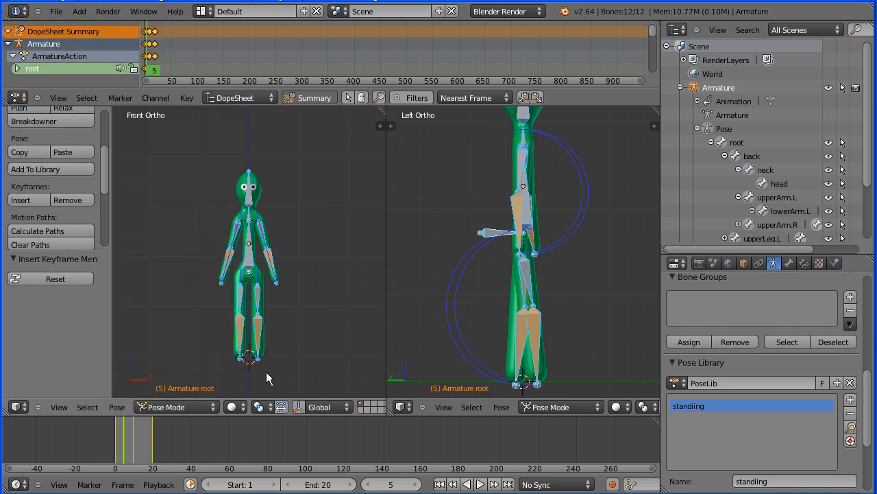
left_click(390, 485)
type("5")
key("Return")
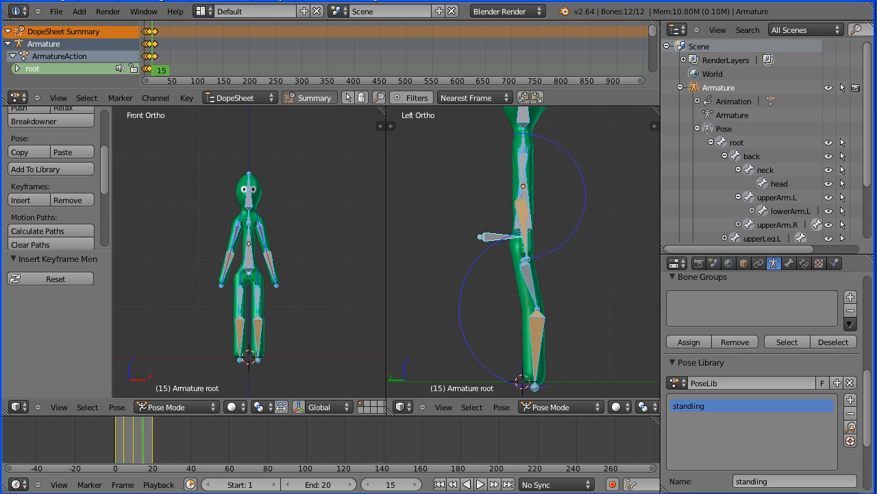
left_click(122, 409)
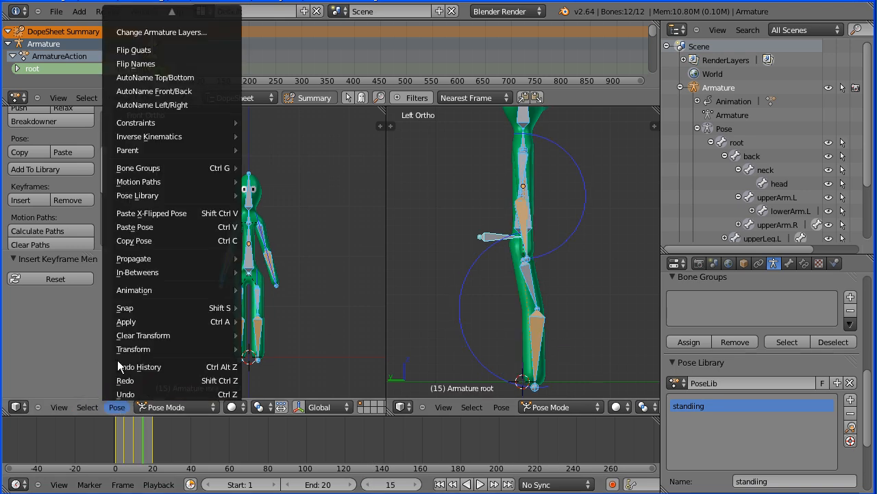
left_click(182, 213)
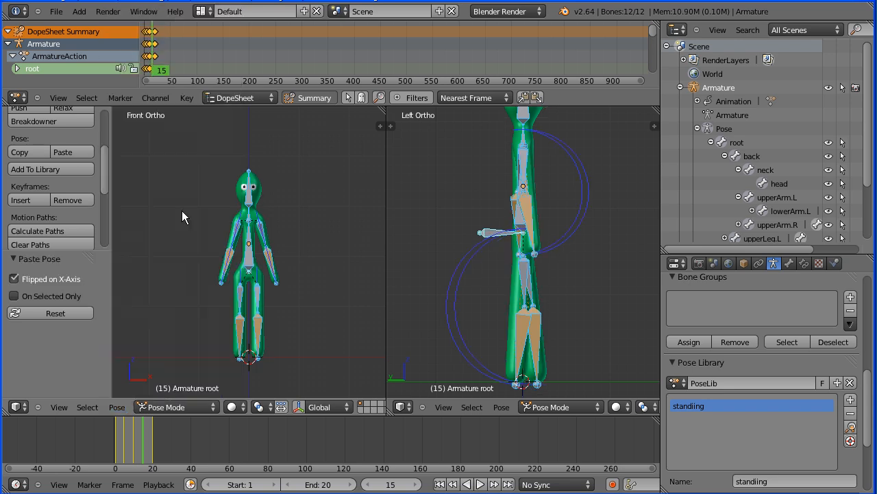
- Insert a Whole Character keyframe for the mirrored passing pose at frame 15 and play back the walk cycle
left_click(38, 201)
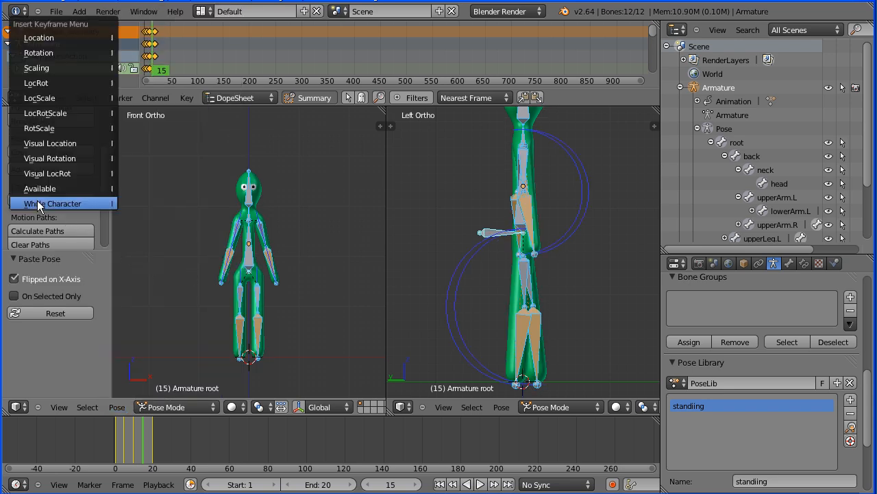
left_click(82, 200)
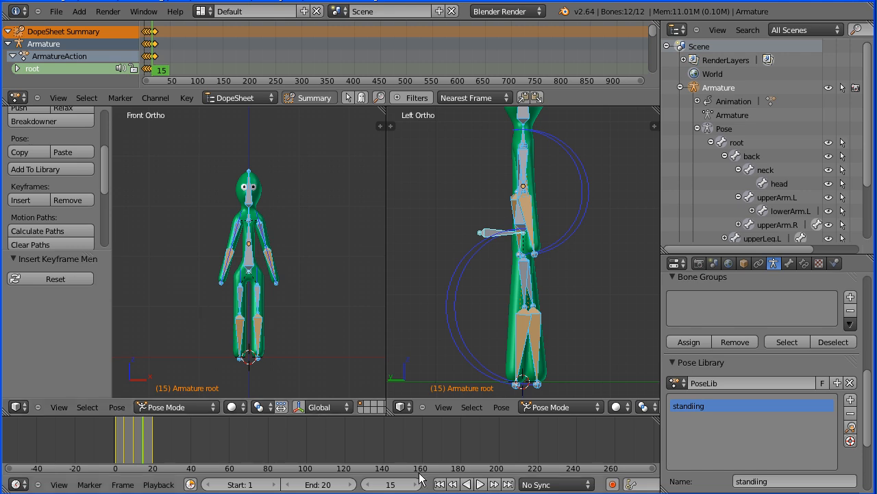
left_click(480, 484)
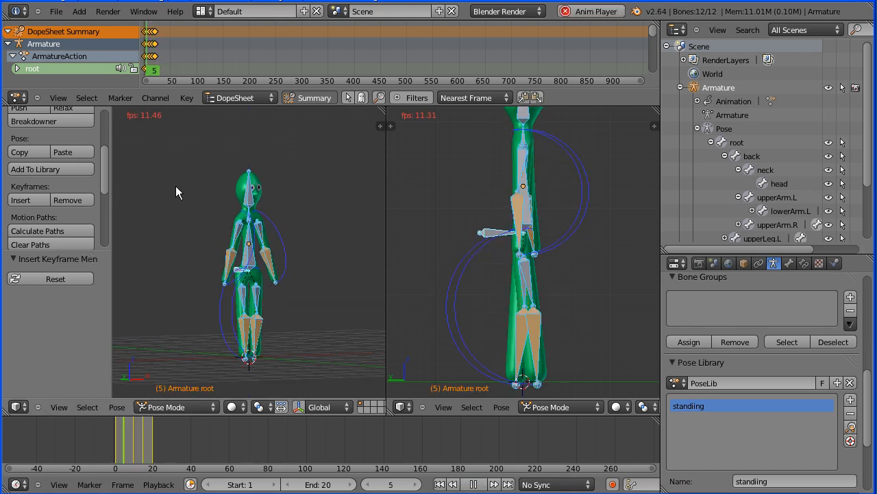
key("alt+a")
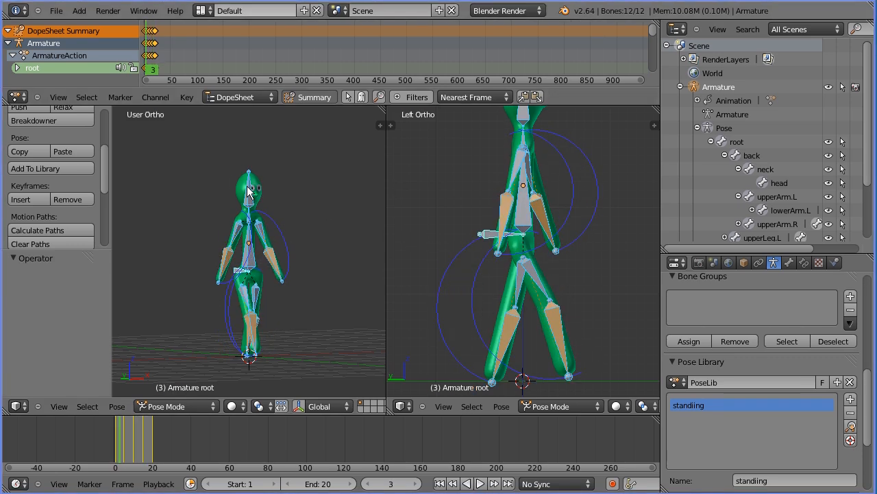
- Switch the dope sheet to the Action Editor and rename the armature's action walkCycle
left_click(236, 97)
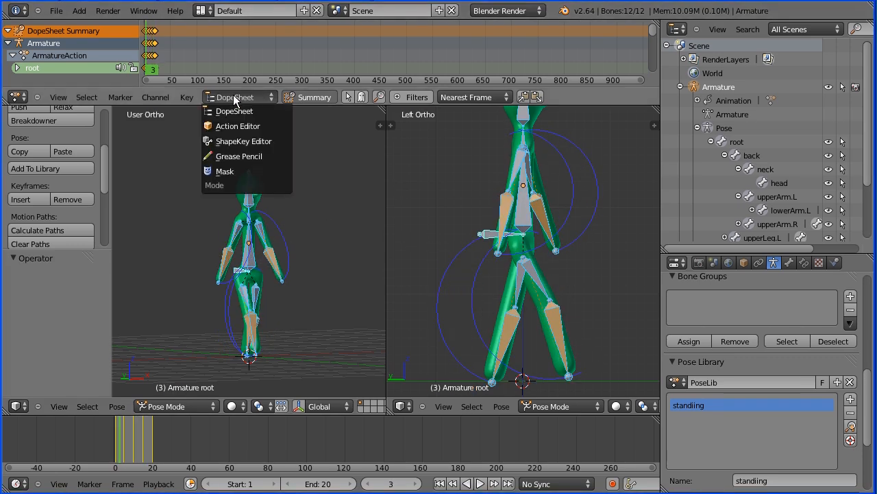
left_click(274, 131)
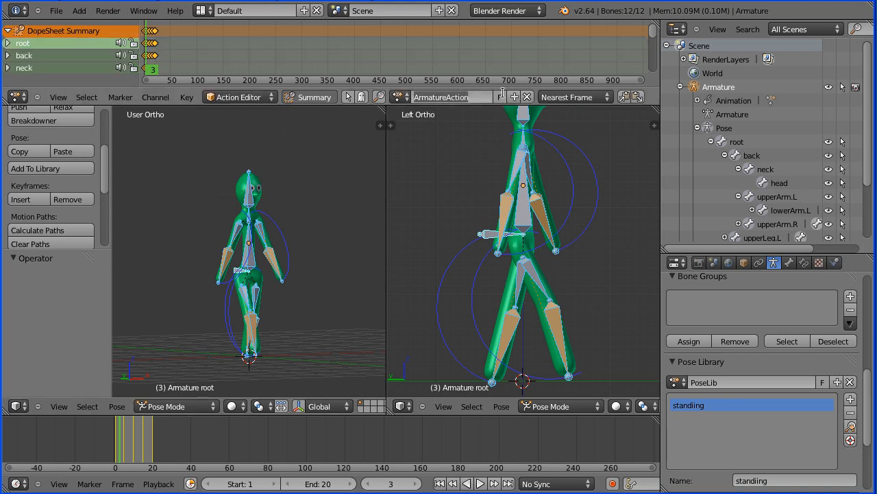
type("walkCycle")
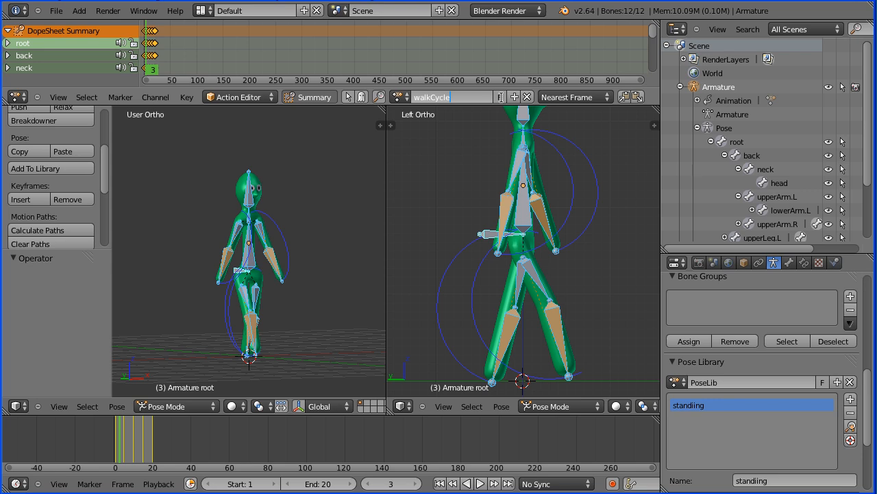
key("Return")
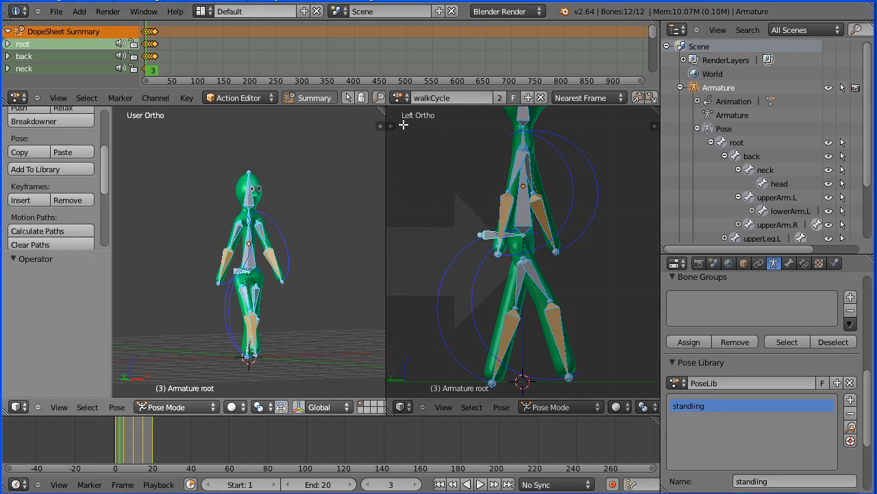
- Merge the two 3D views into one and show the whole character in Left view
left_click_drag(404, 124, 406, 125)
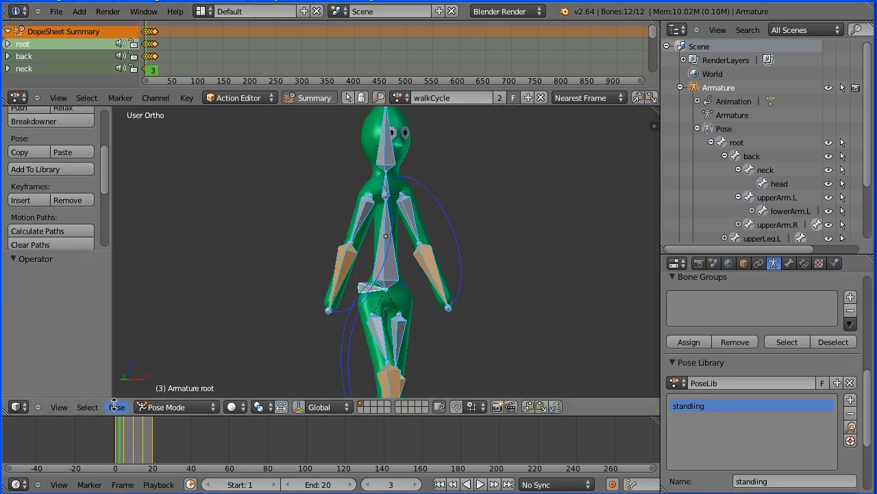
left_click(59, 407)
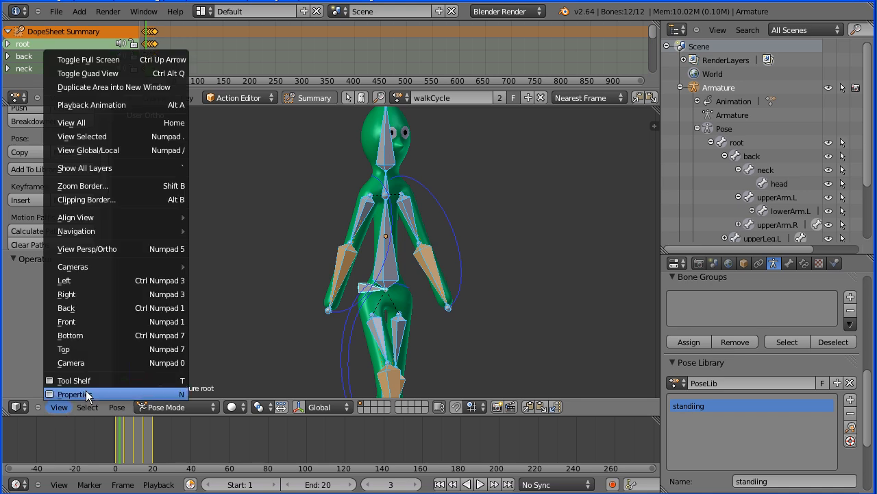
left_click(158, 280)
scroll(248, 284, "down", 5)
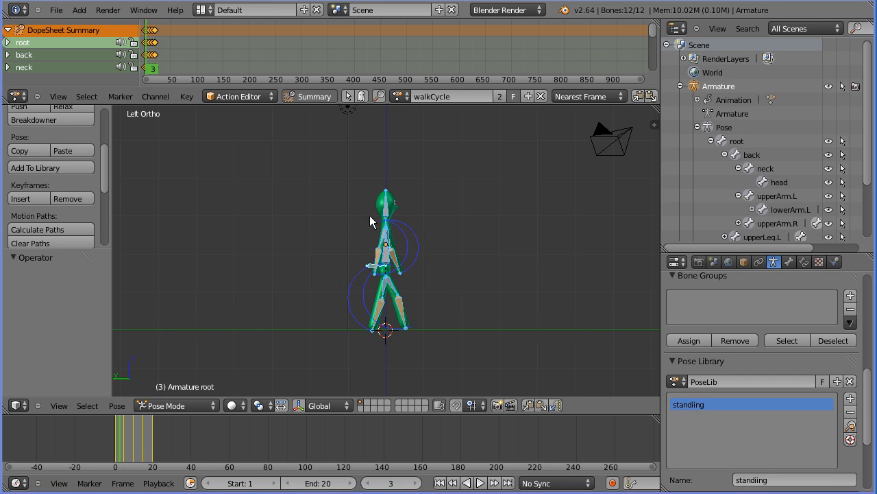
- Set the animation's end frame to 200 and play it back past the last keyframe
left_click(332, 486)
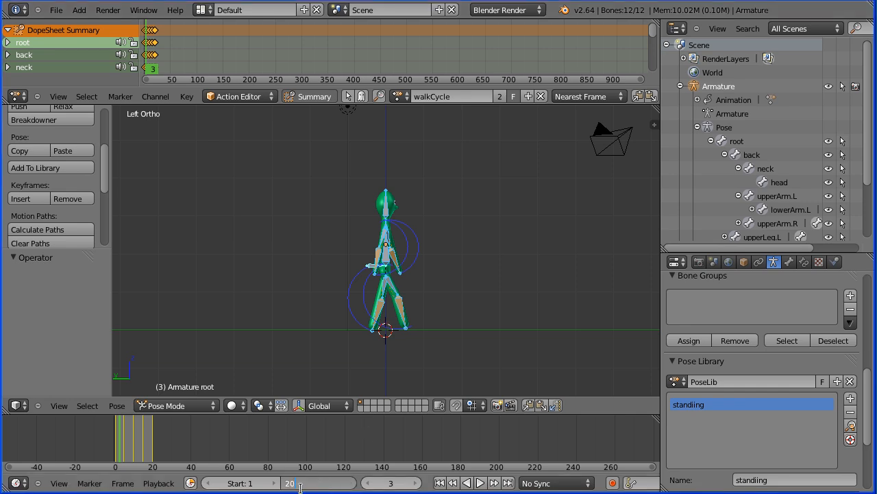
key("Return")
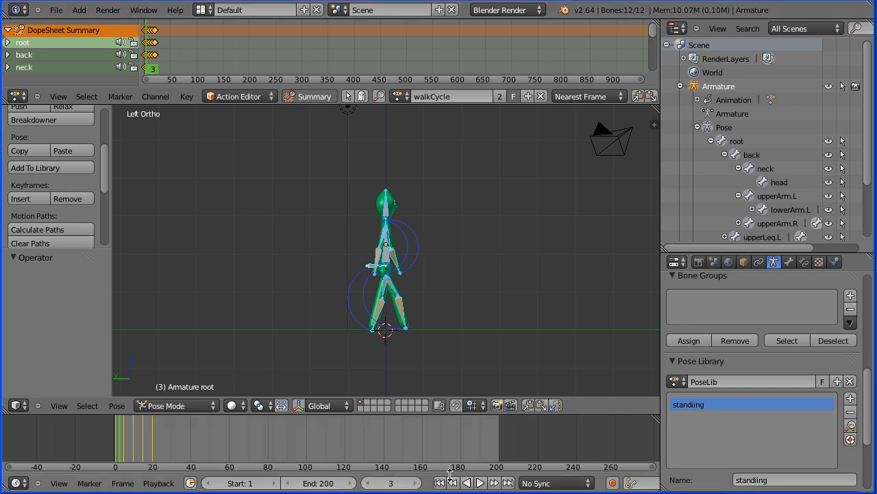
left_click(481, 484)
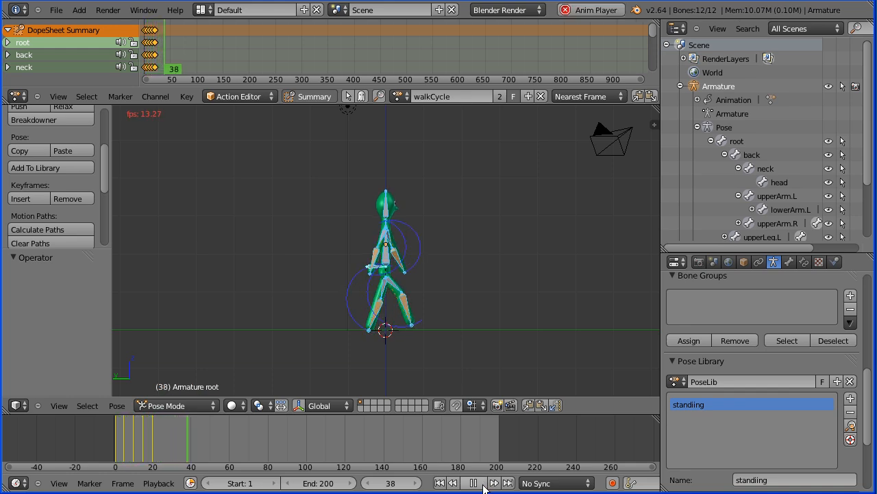
left_click(476, 484)
- Make the walkCycle channels cyclic with the Make Cyclic (F-Modifier) extrapolation and play back the repeating walk
left_click(156, 97)
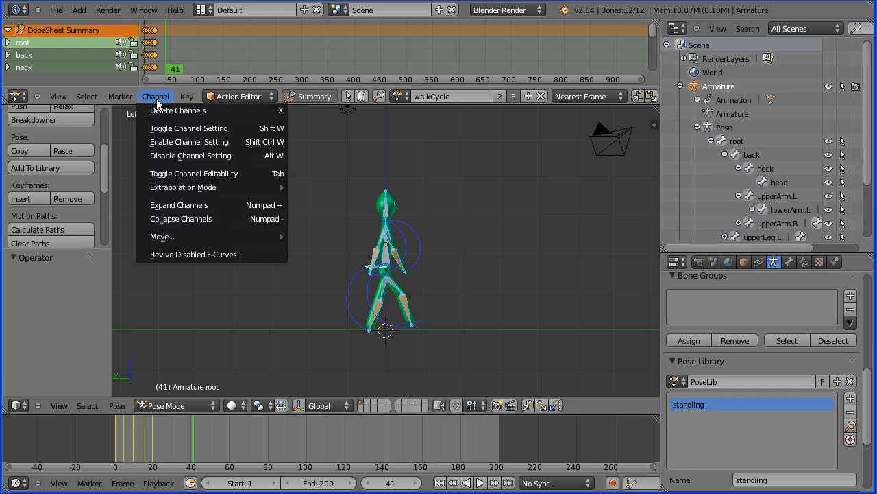
mouse_move(178, 187)
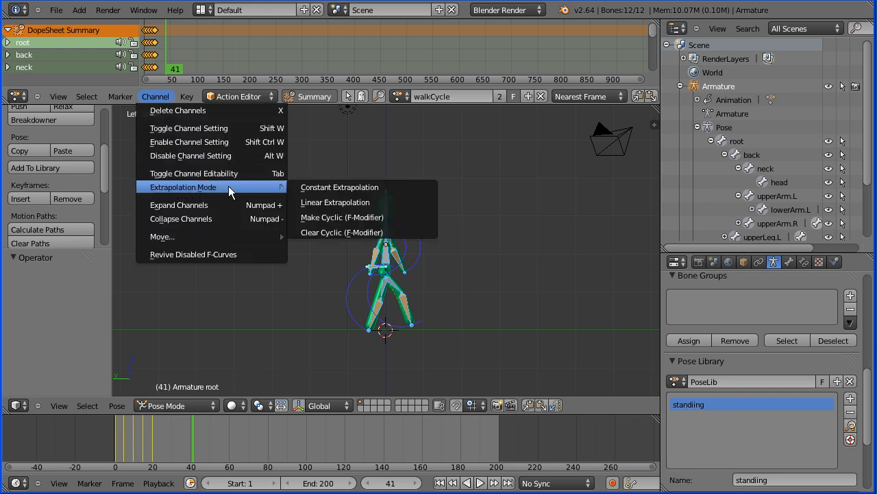
left_click(408, 218)
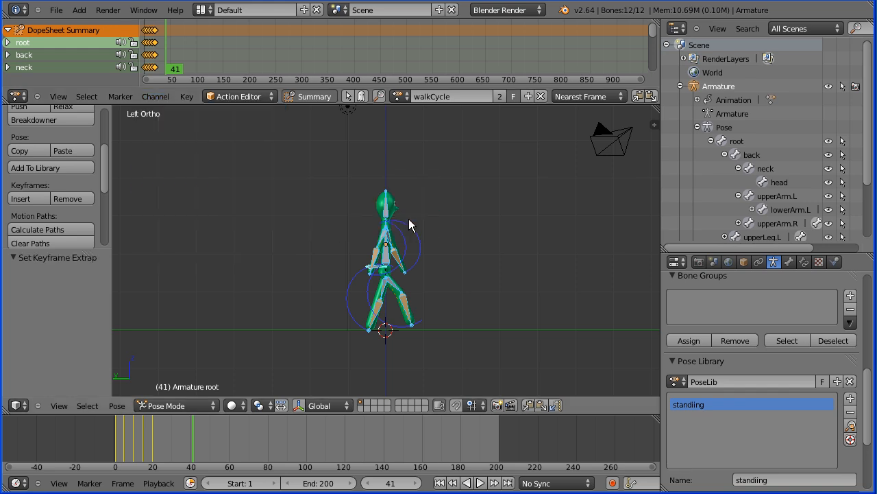
left_click(480, 482)
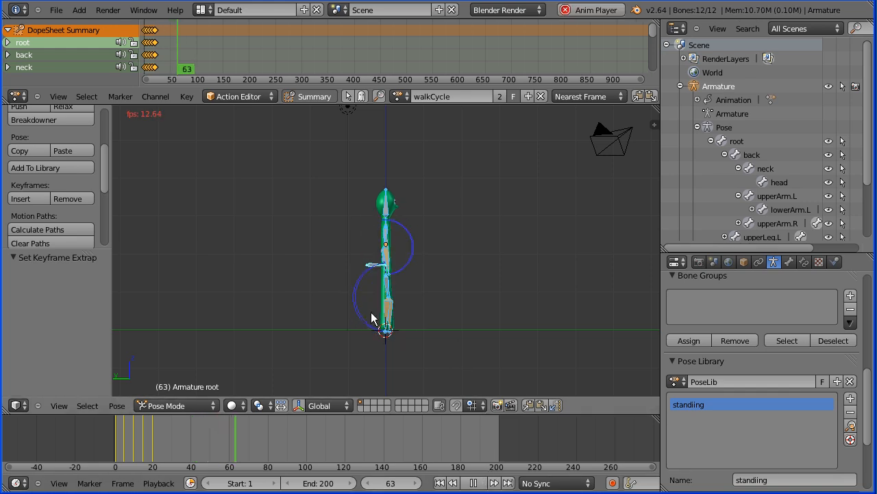
key("alt+a")
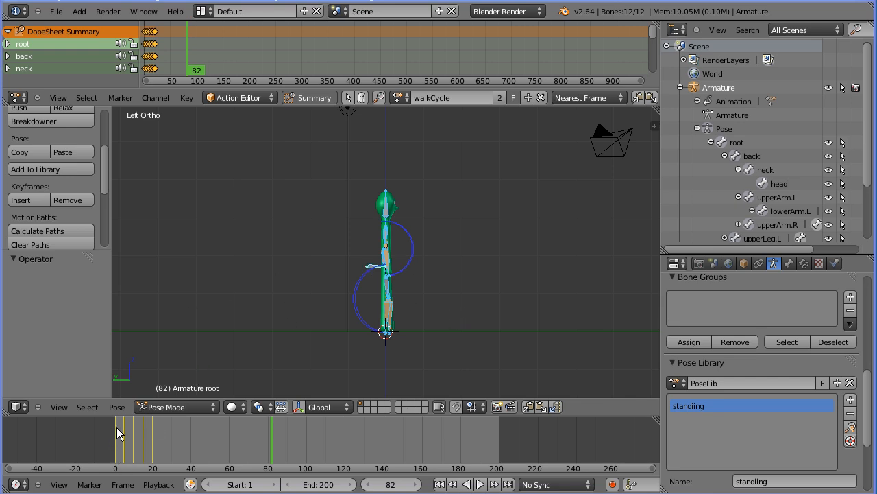
- In Object Mode at frame 1, move the armature about 6.5 units along global Y and insert a Location keyframe
left_click(178, 403)
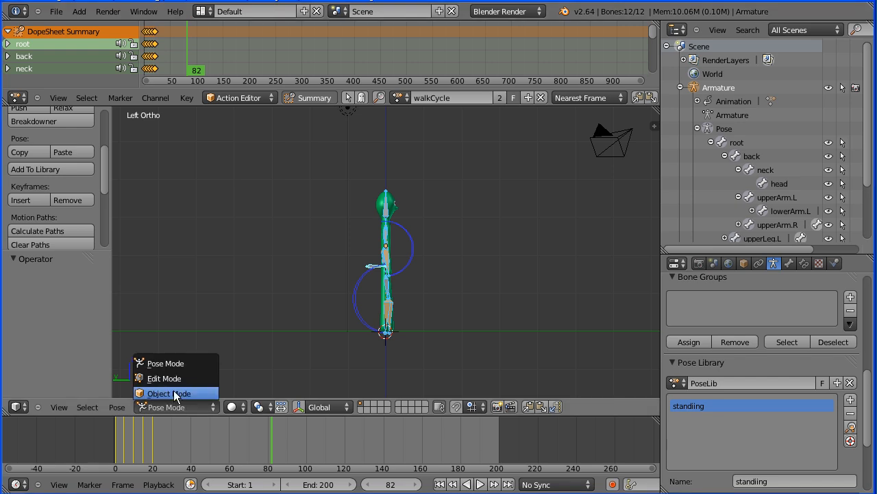
left_click(185, 394)
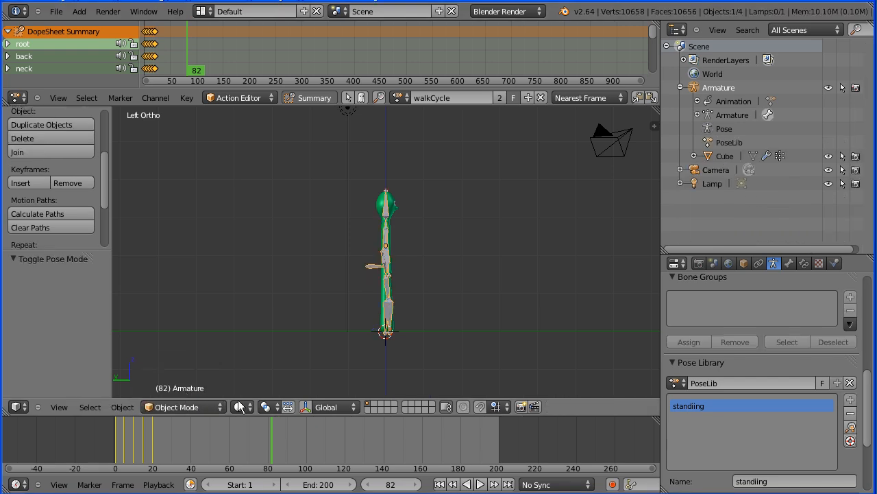
left_click(442, 485)
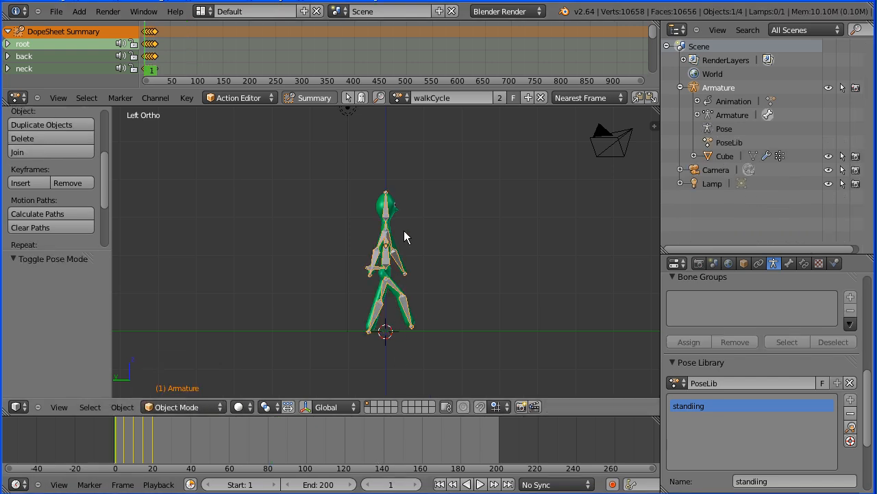
key("g")
key("y")
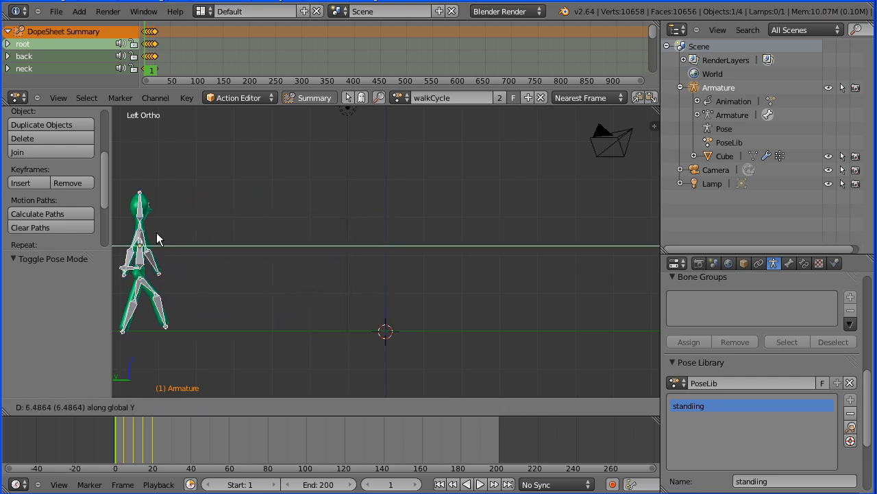
left_click(154, 240)
left_click(35, 183)
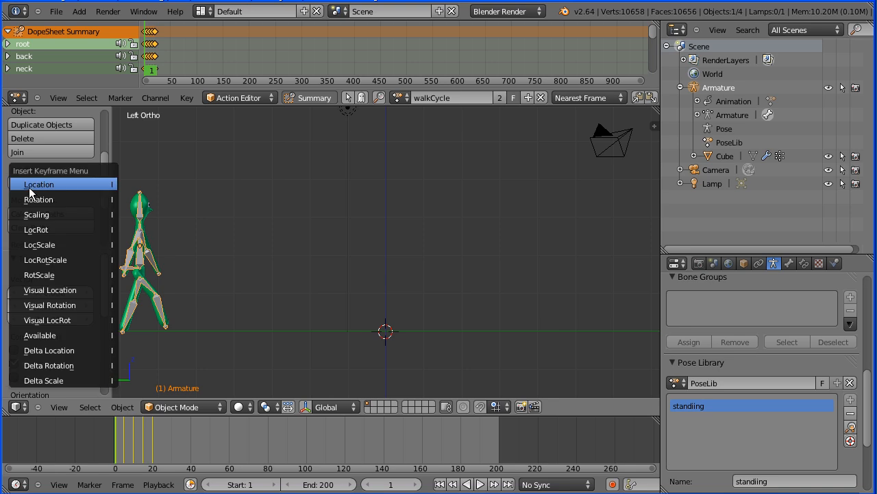
left_click(80, 183)
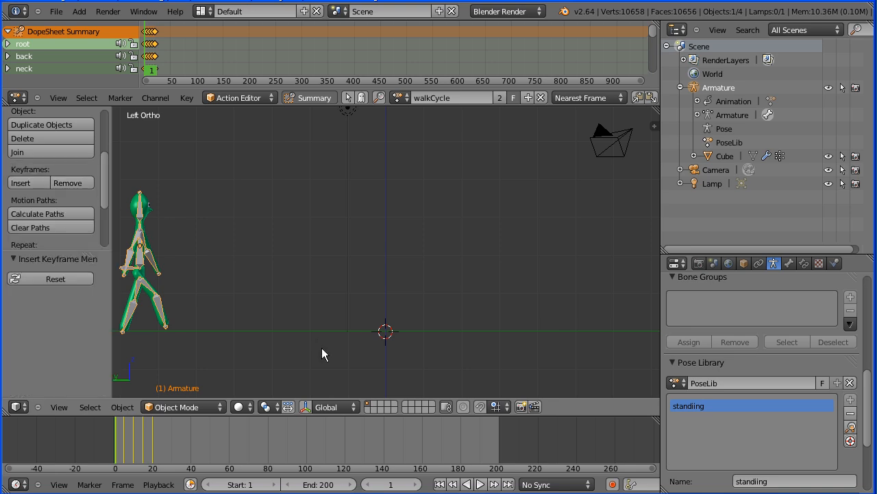
- At frame 200, move the armature about -12.92 units along global Y and insert a Location keyframe
left_click(508, 484)
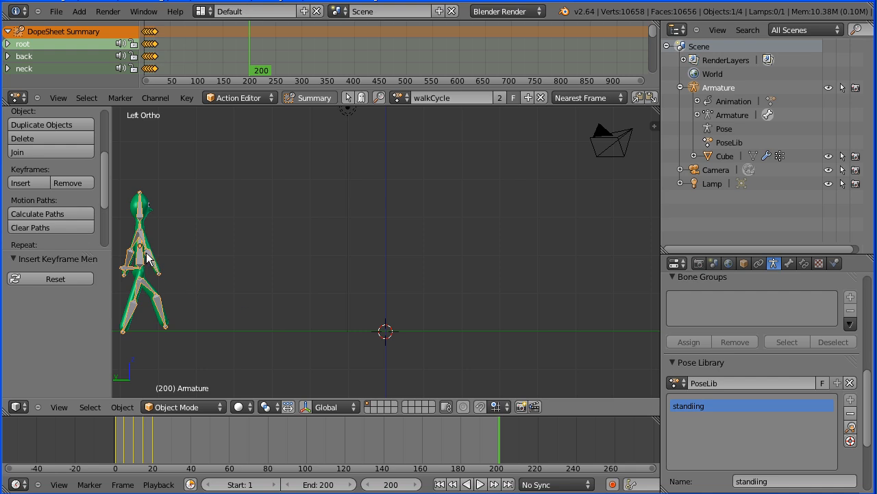
key("g")
key("y")
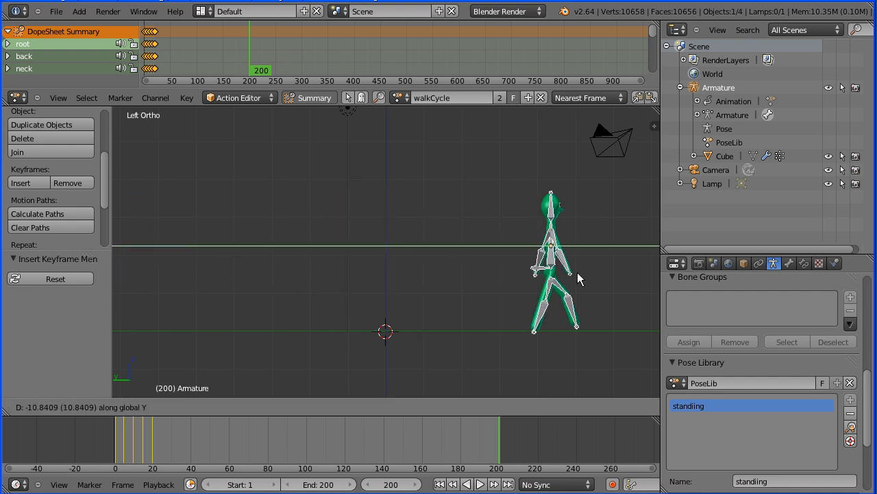
left_click(636, 273)
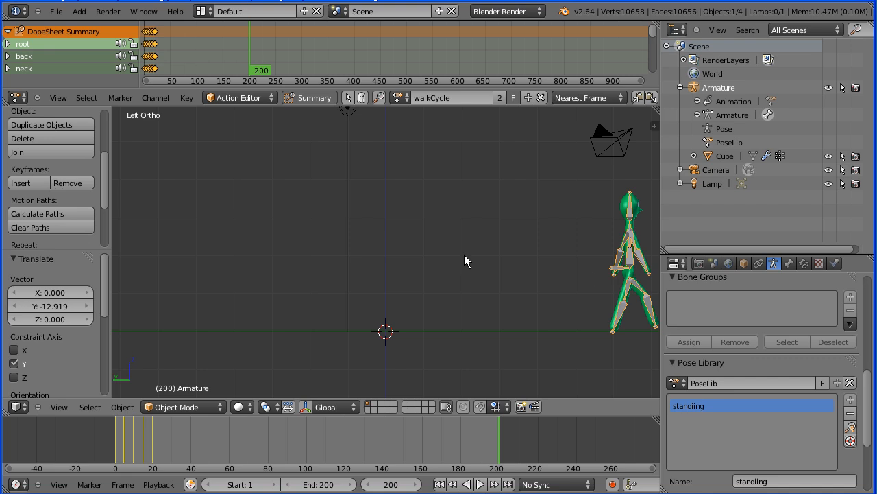
left_click(38, 184)
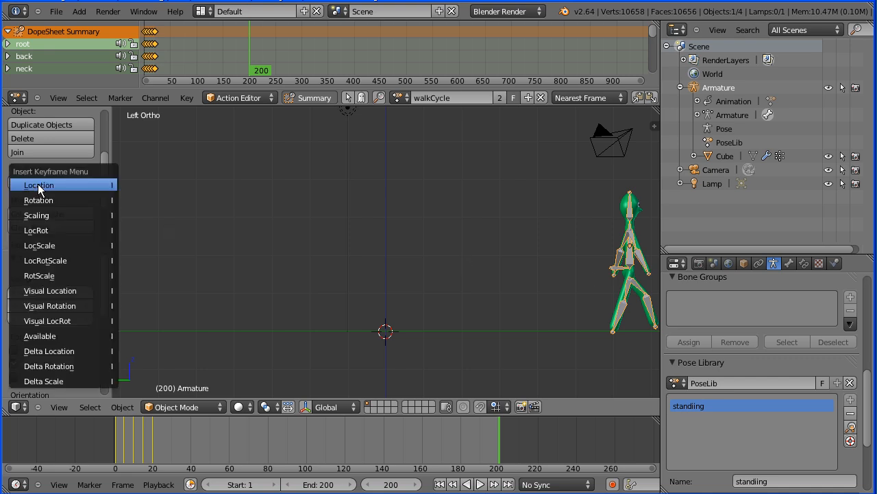
left_click(98, 186)
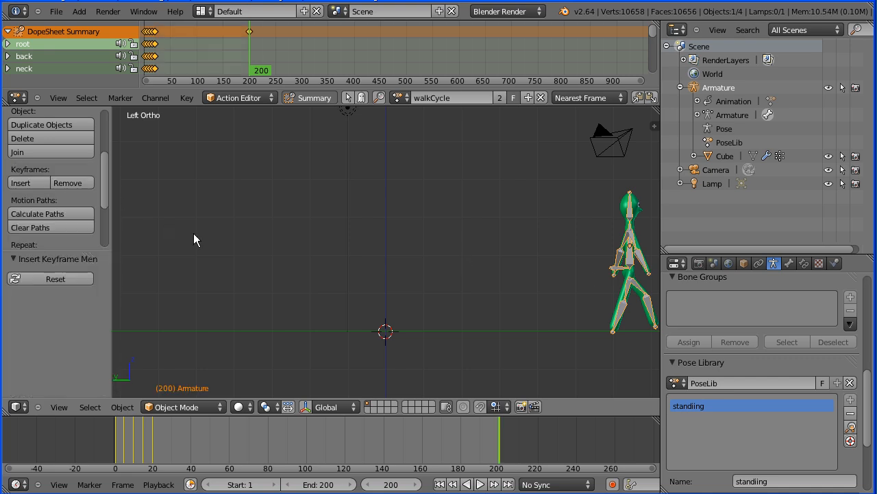
- Play back the forward walk and set the keyframes' interpolation mode to Linear
left_click(481, 484)
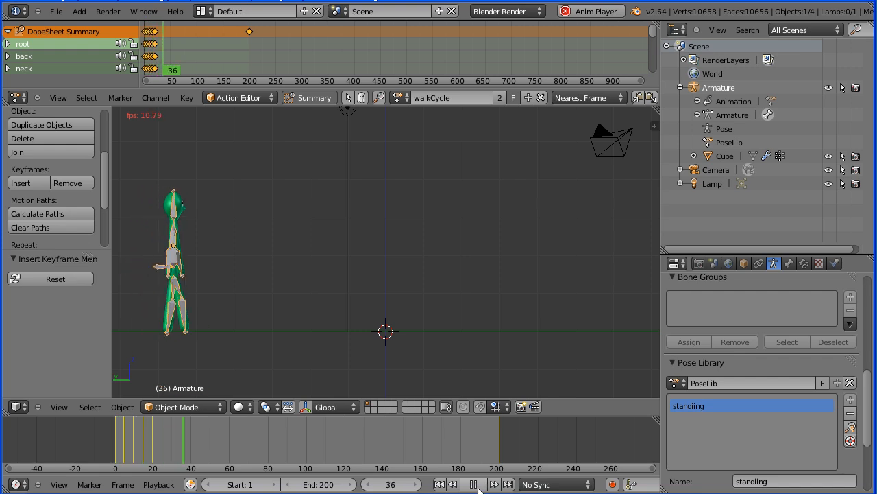
left_click(475, 485)
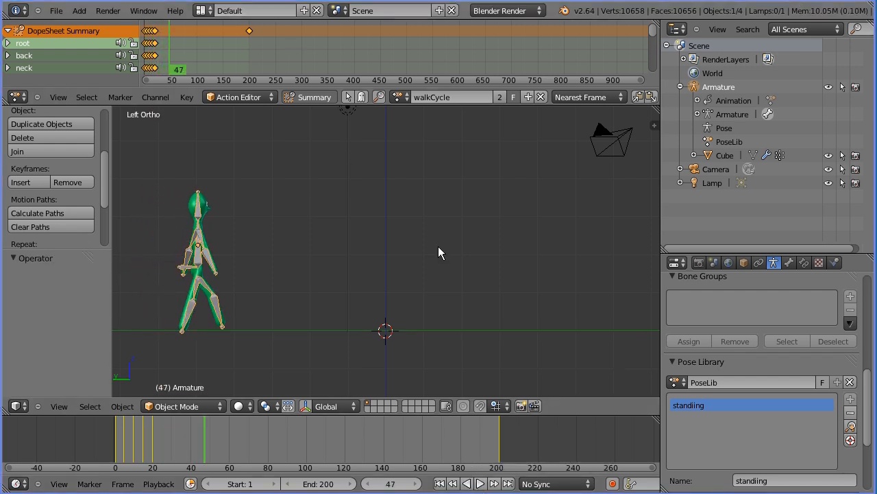
left_click(187, 99)
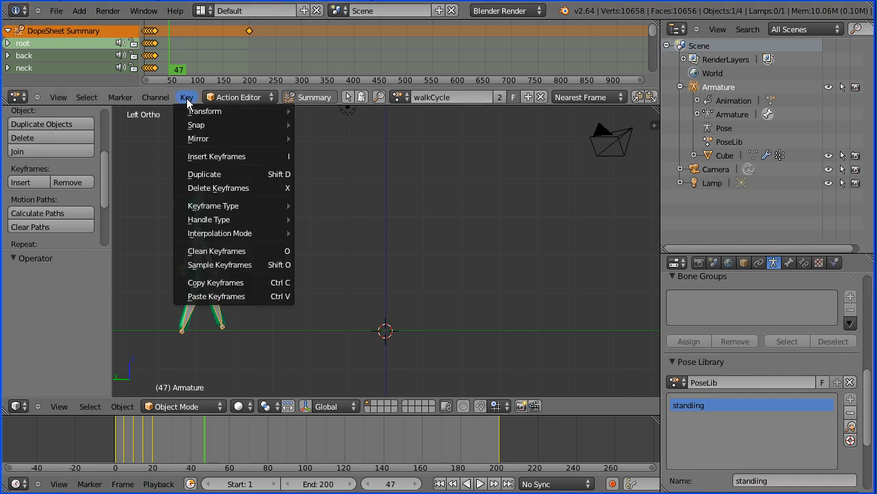
mouse_move(195, 238)
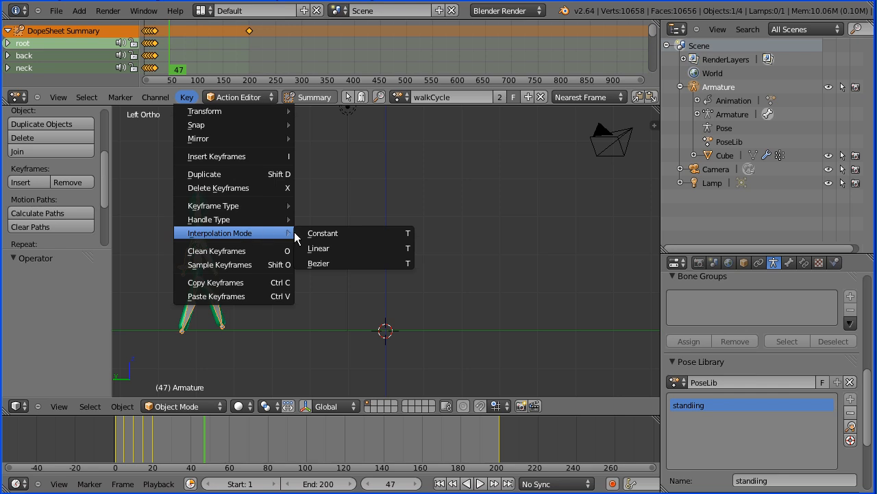
left_click(376, 255)
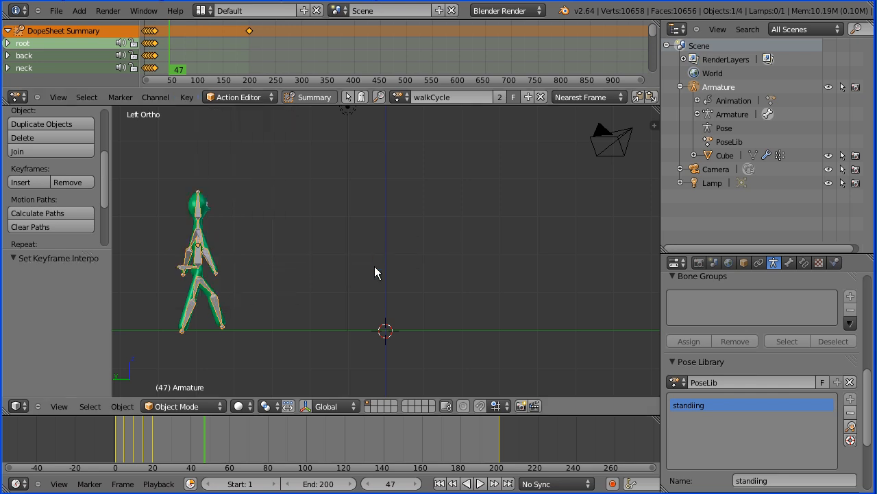
- Play back the linear forward walk from frame 1, then stop playback
left_click(440, 483)
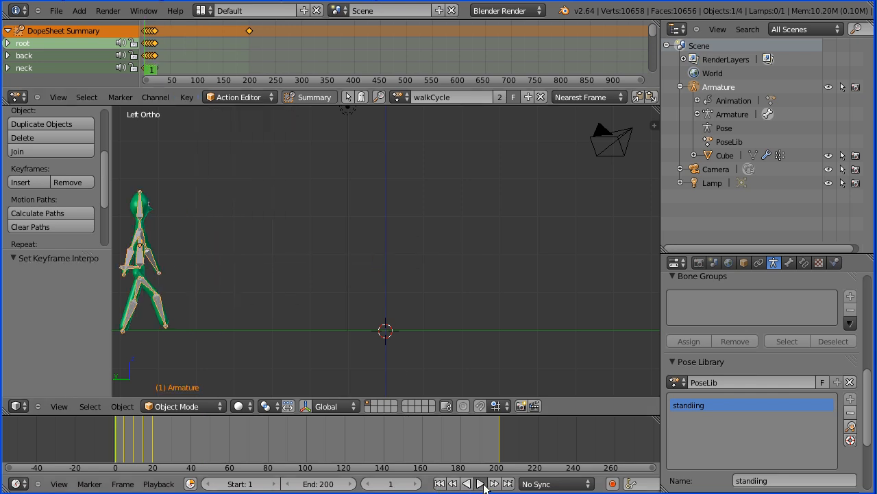
left_click(482, 483)
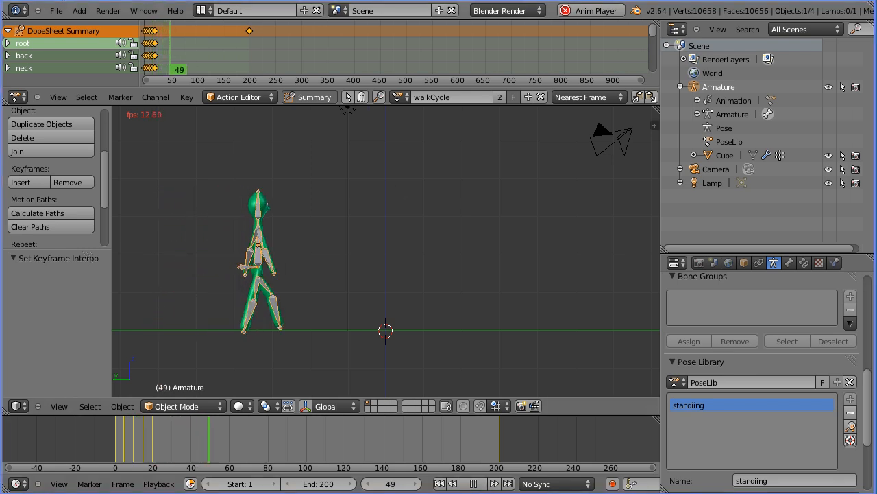
key("alt+a")
- Turn off X-Ray for the armature, set its bone display to Stick, and play back the walk from an angled view
left_click_drag(867, 402, 867, 349)
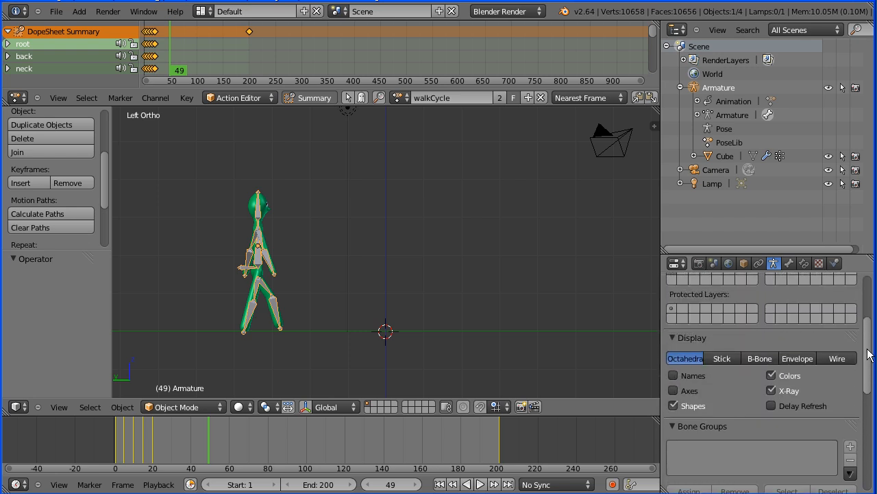
left_click(772, 391)
left_click(723, 357)
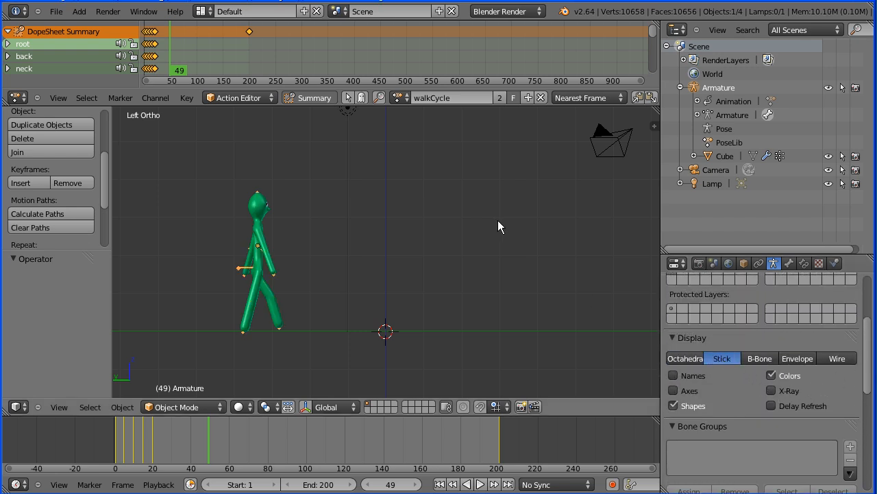
middle_click_drag(499, 220, 406, 249)
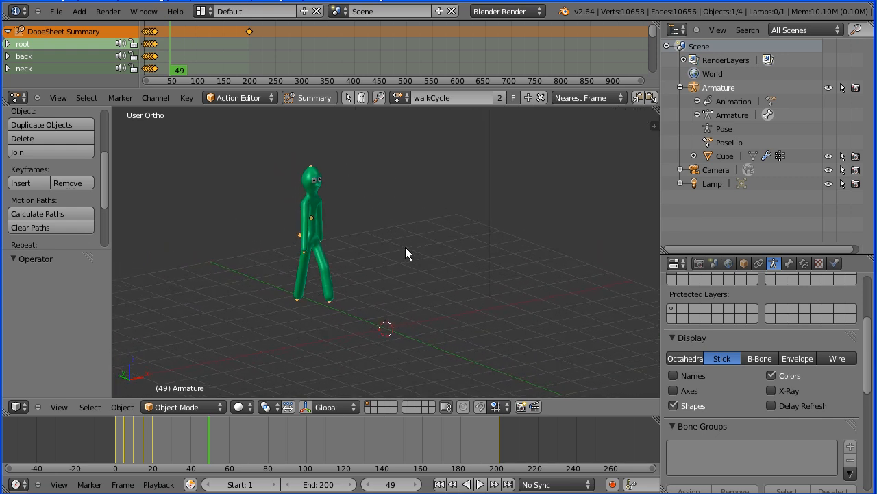
left_click(480, 484)
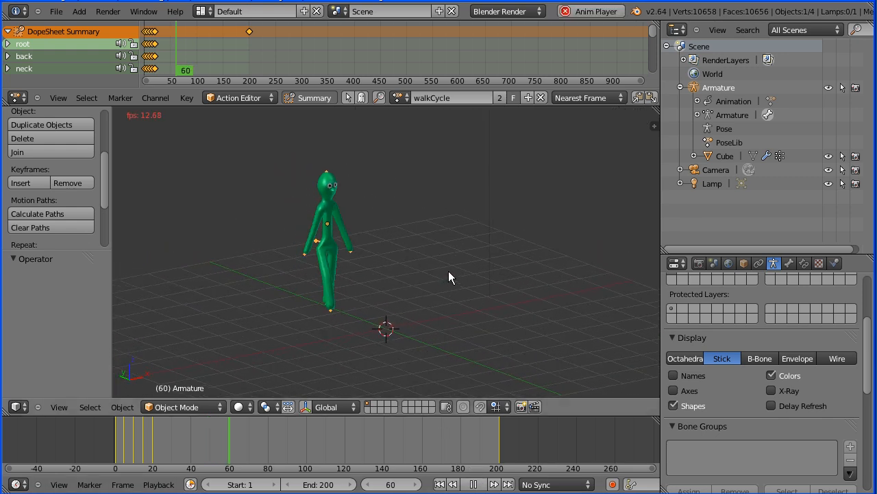